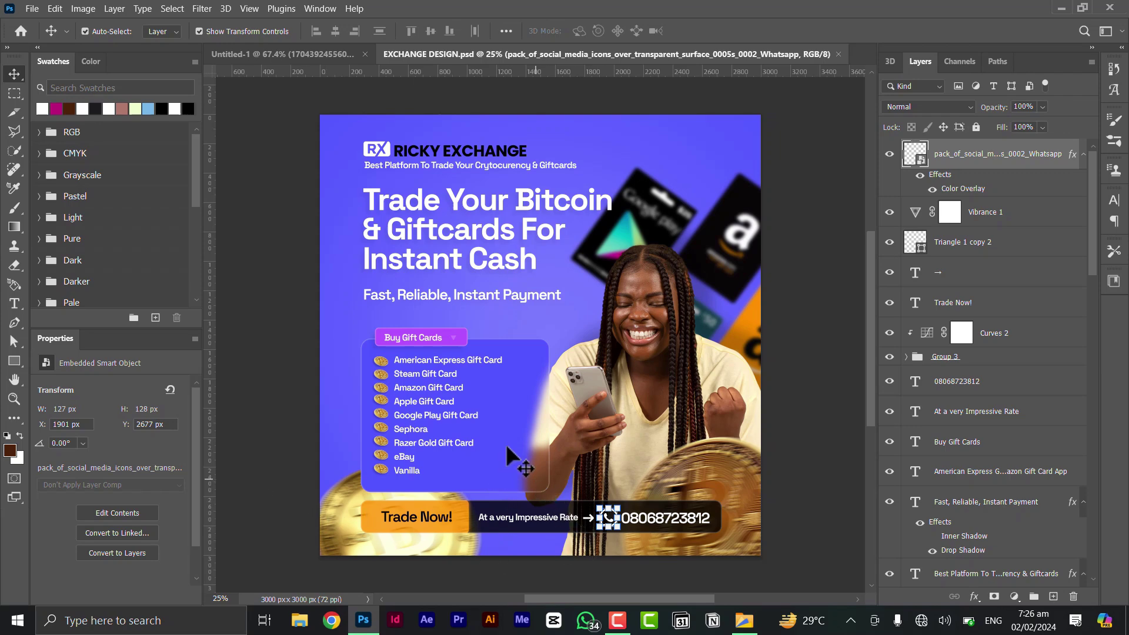
- Nudge the gift-card list panel in the ad slightly up and to the right
click(512, 448)
mouse_move(516, 447)
mouse_down()
mouse_move(574, 406)
mouse_move(677, 400)
mouse_move(617, 364)
mouse_move(541, 403)
mouse_move(529, 438)
mouse_move(503, 461)
mouse_move(509, 449)
mouse_up()
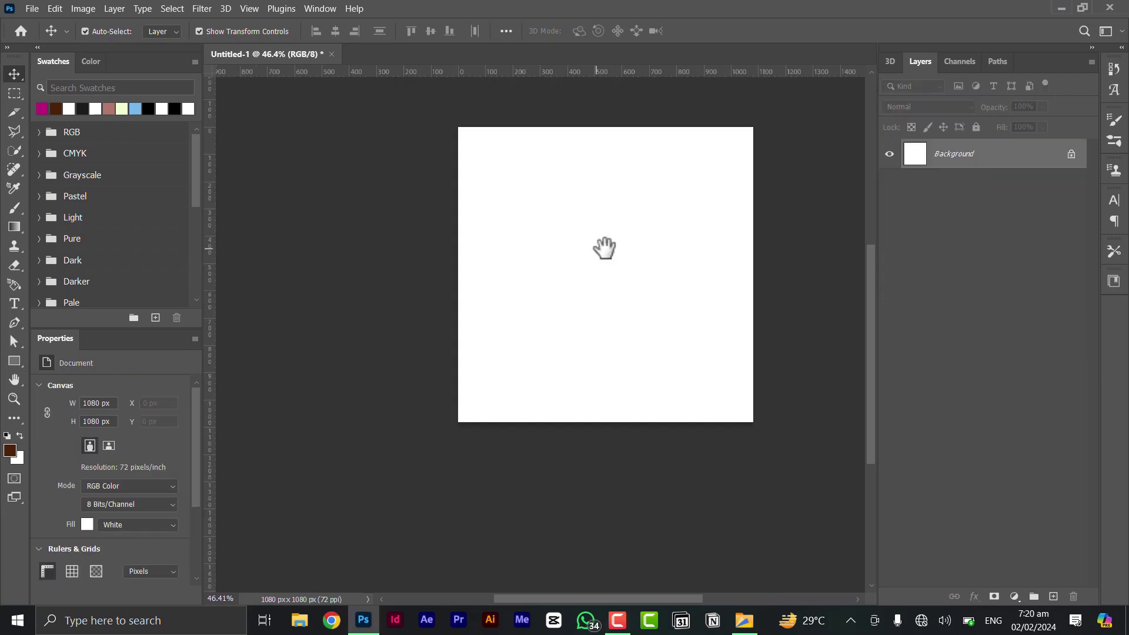
- Drag the portrait photo 1704392455608.png from File Explorer into the blank document
drag(605, 244, 577, 289)
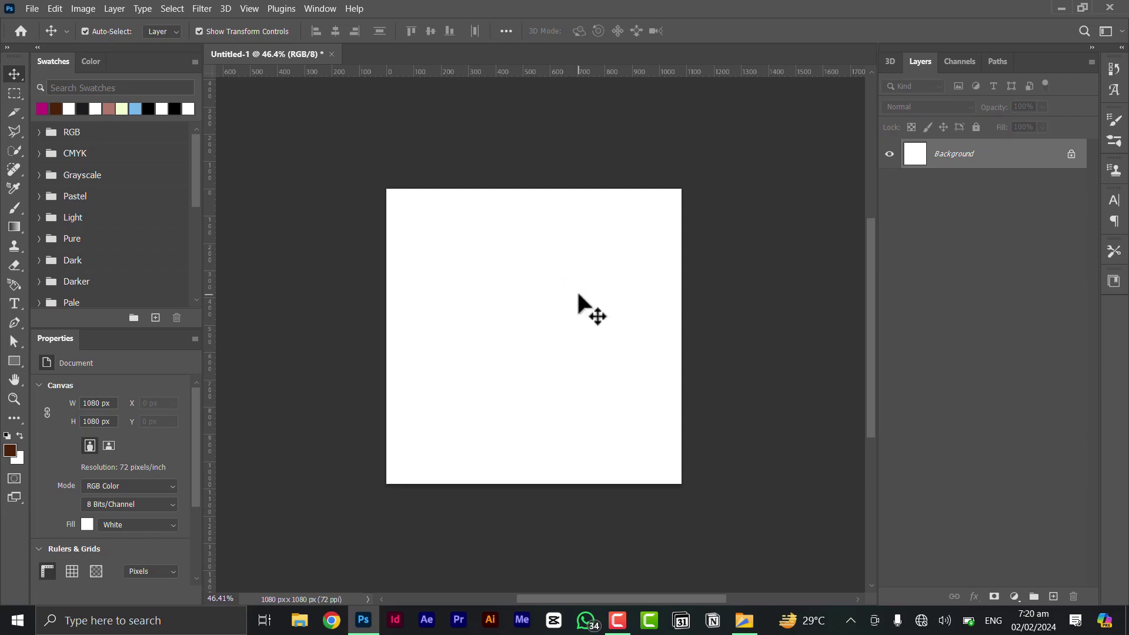
key(alt+Tab)
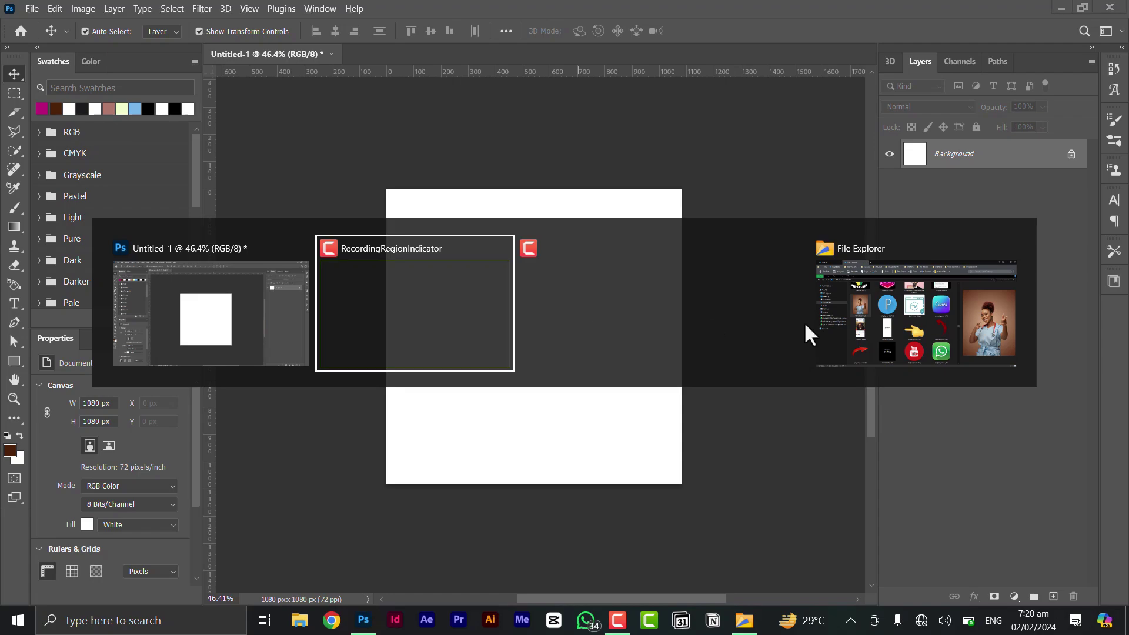
click(853, 323)
drag(270, 298, 425, 311)
key(alt+Tab)
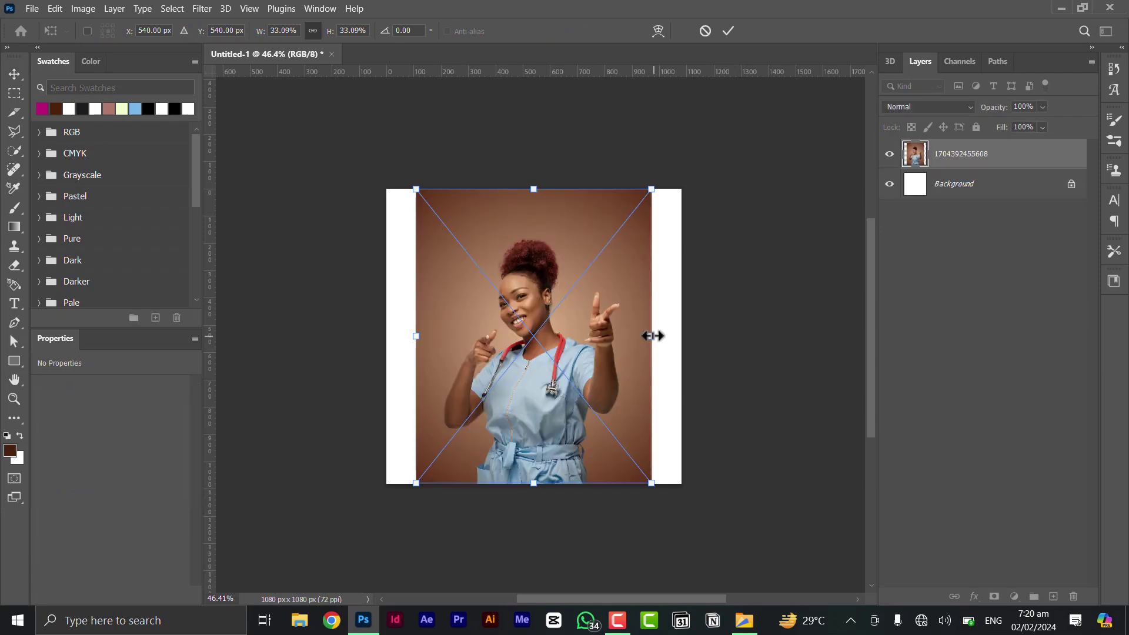
- Scale the portrait to 1126 × 1408 px to cover the canvas, shift it up, and commit
drag(653, 336, 686, 331)
drag(627, 400, 626, 386)
click(730, 31)
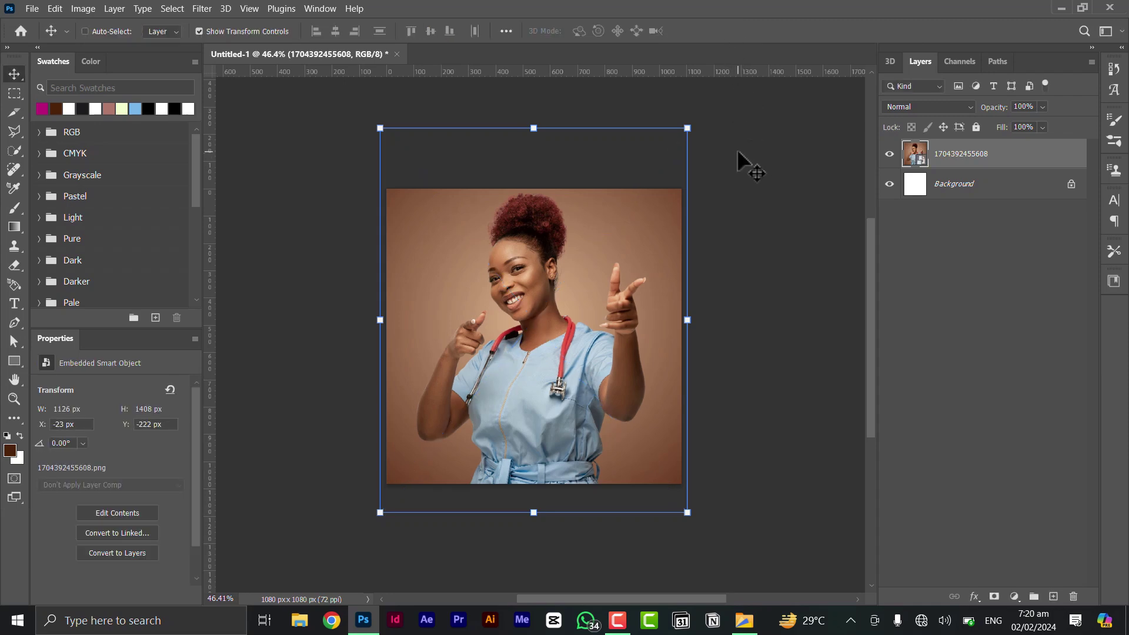
- Duplicate the portrait layer and draw a 689 × 444 px rectangle over her torso with 44 px corners
key(ctrl+j)
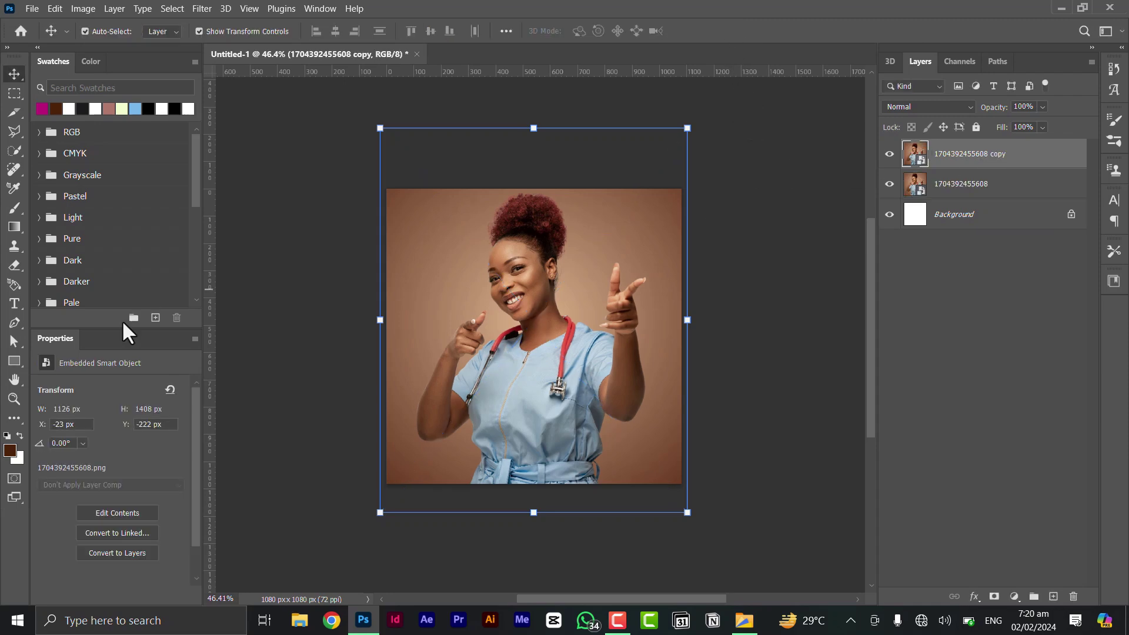
click(15, 361)
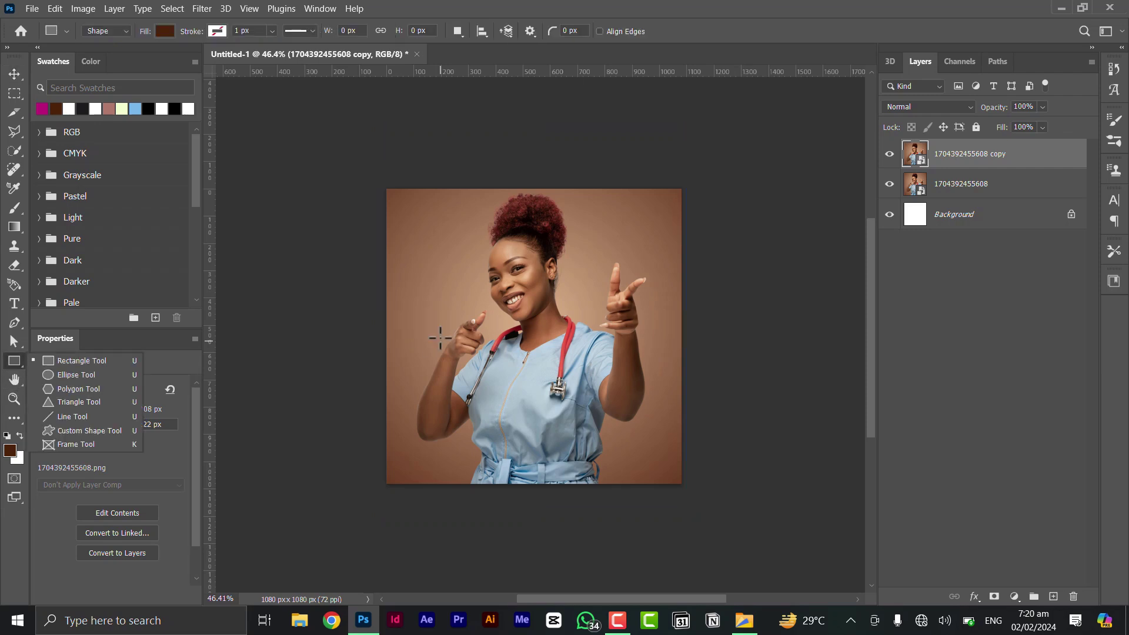
drag(440, 335, 627, 455)
scroll(504, 373, up, 2)
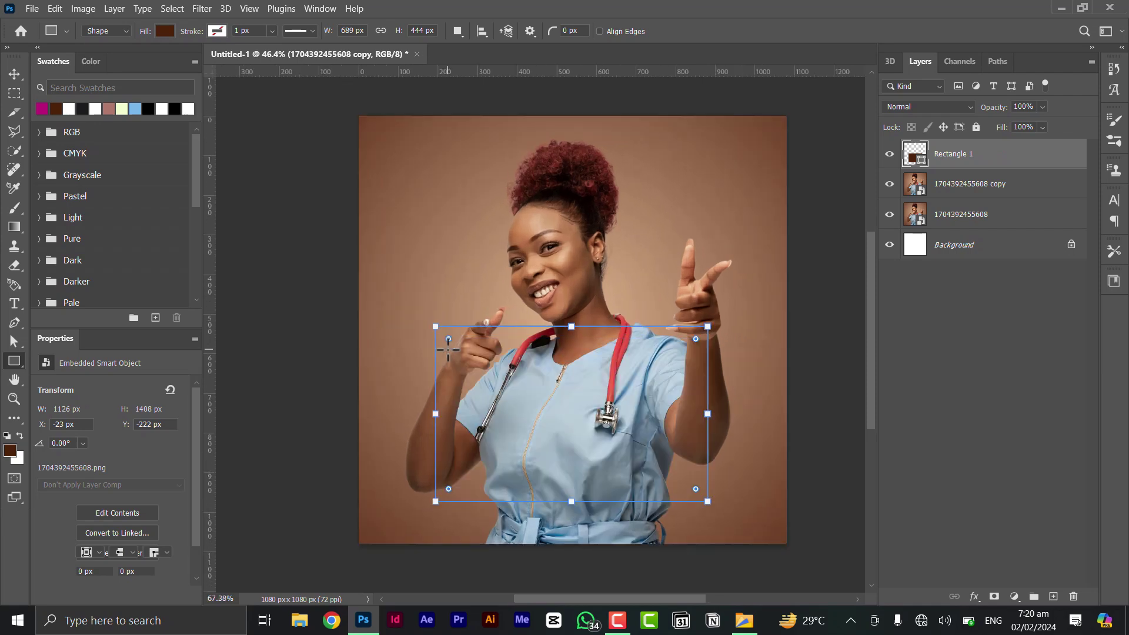
drag(449, 339, 453, 344)
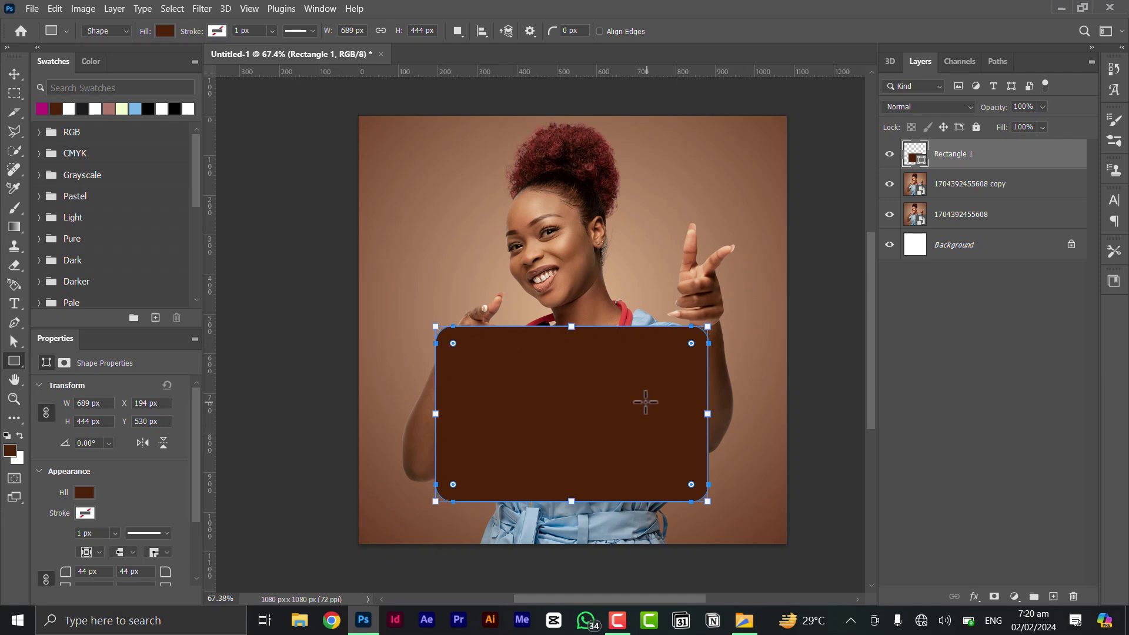
- Move the portrait copy above Rectangle 1, clip it to the rectangle, and lock the copy layer
click(14, 74)
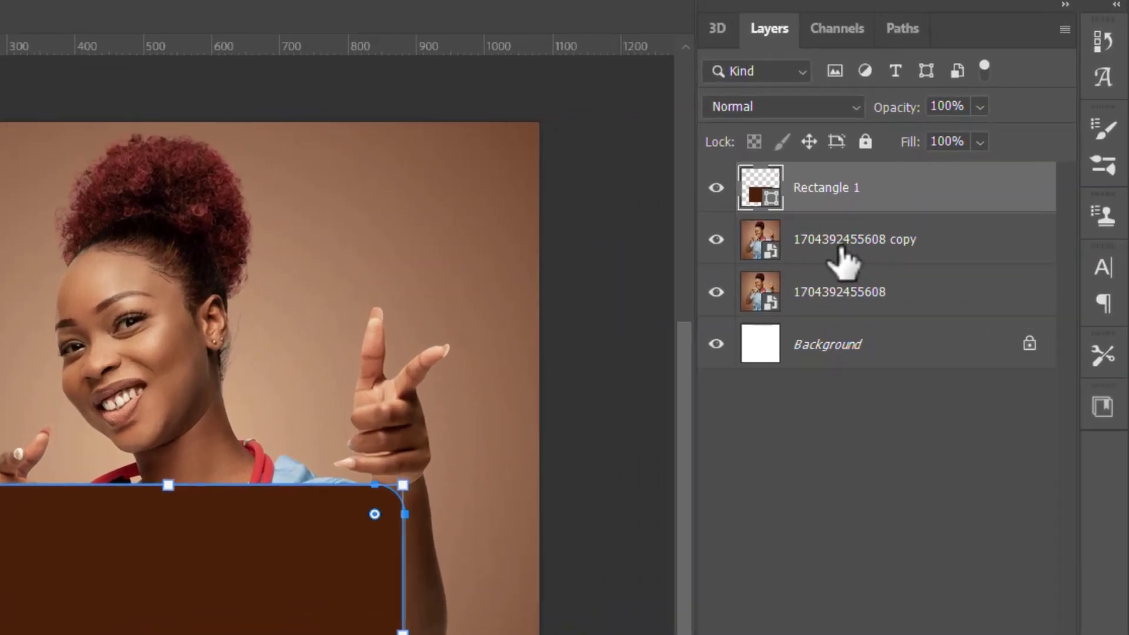
click(963, 188)
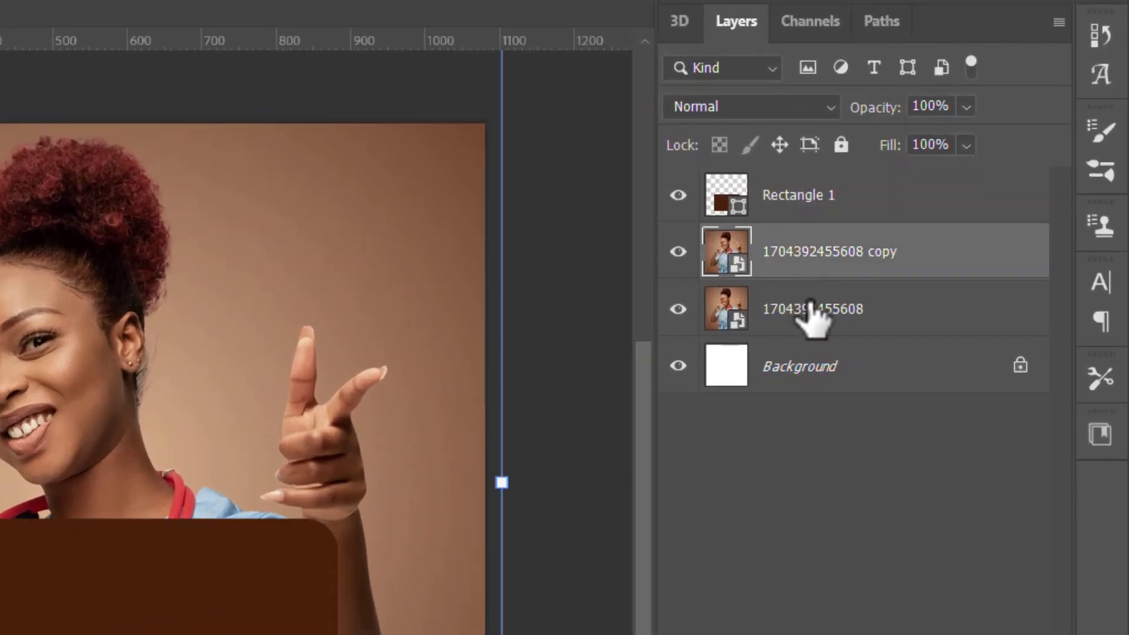
drag(807, 272, 814, 186)
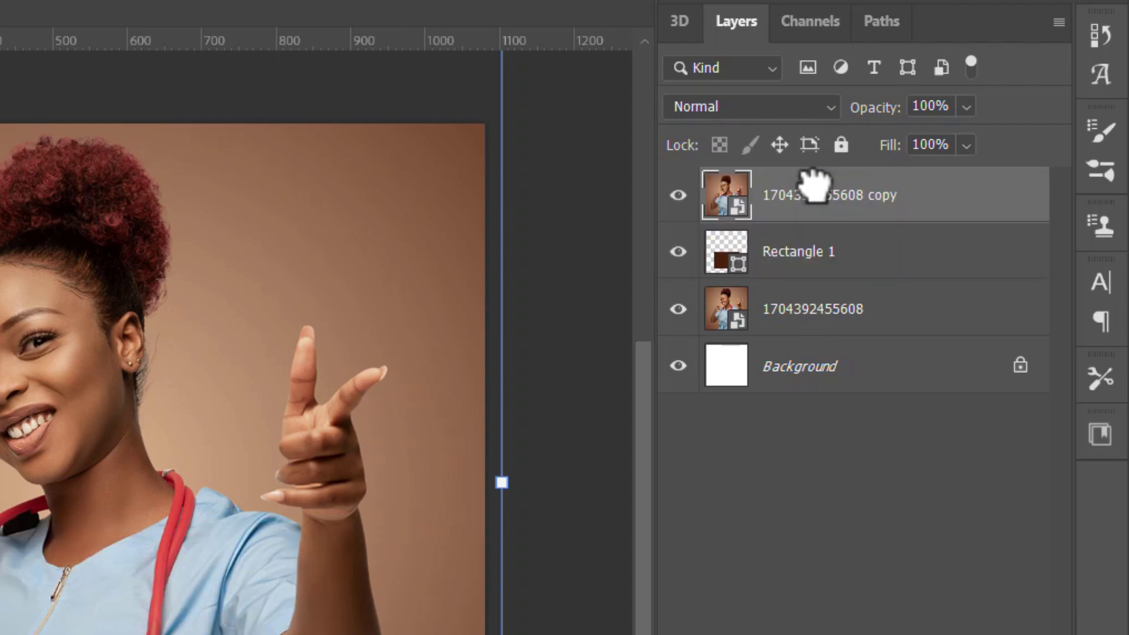
alt+click(826, 210)
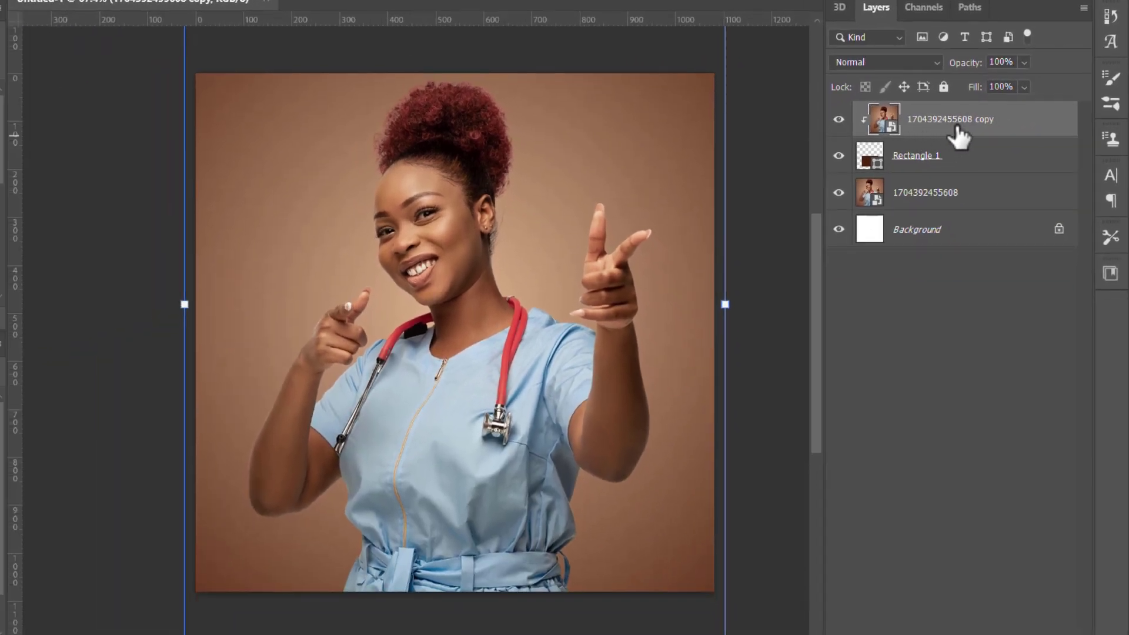
drag(507, 396, 453, 442)
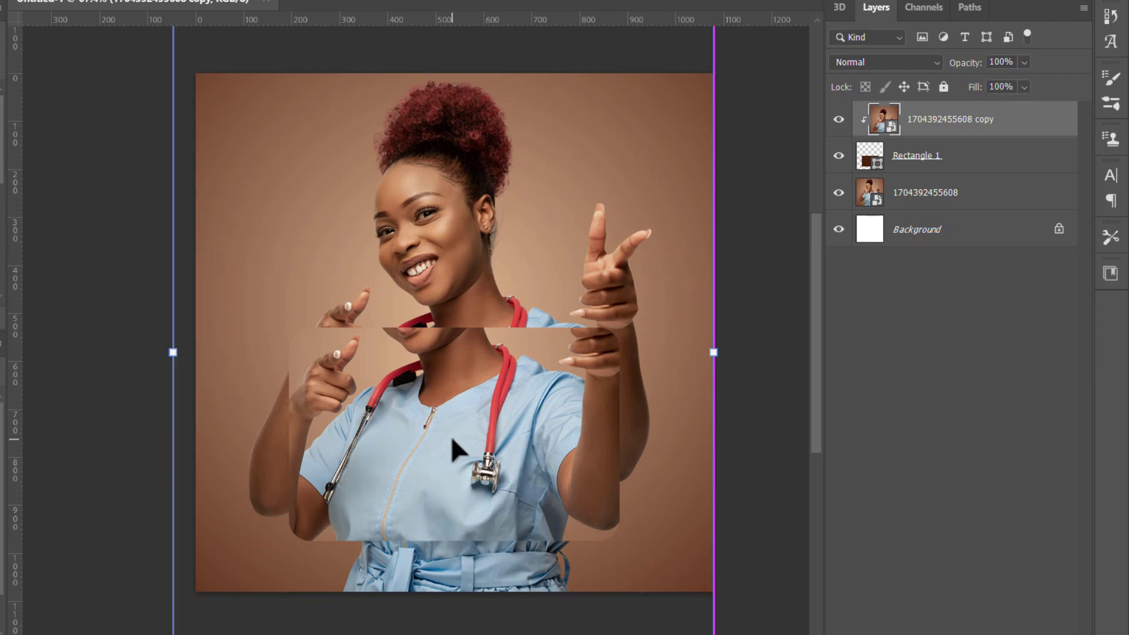
key(ctrl+z)
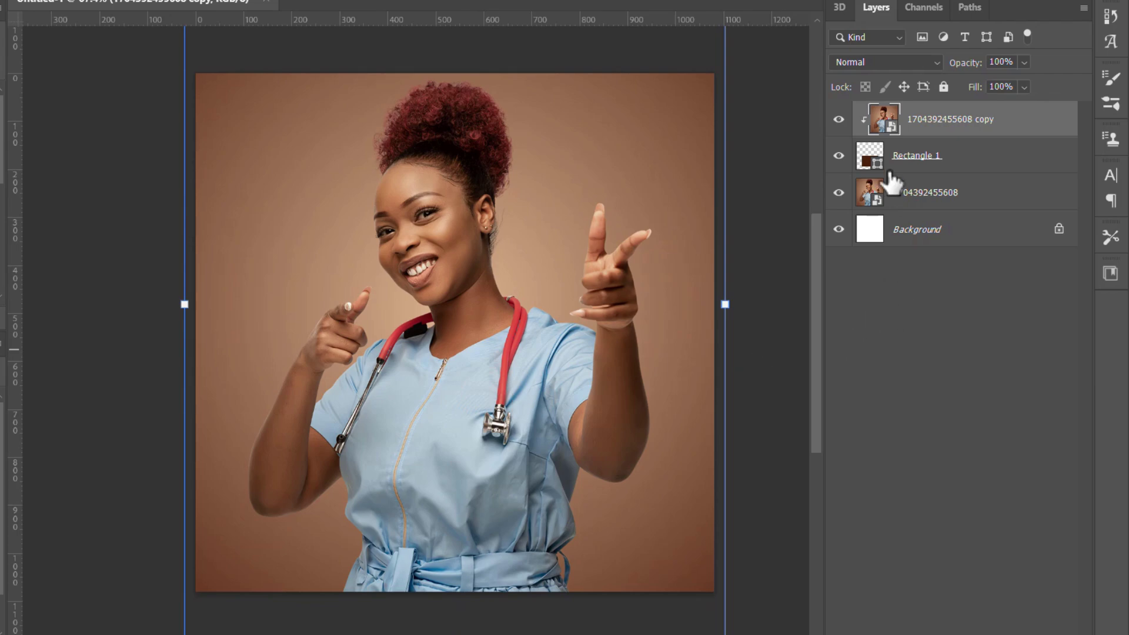
click(944, 86)
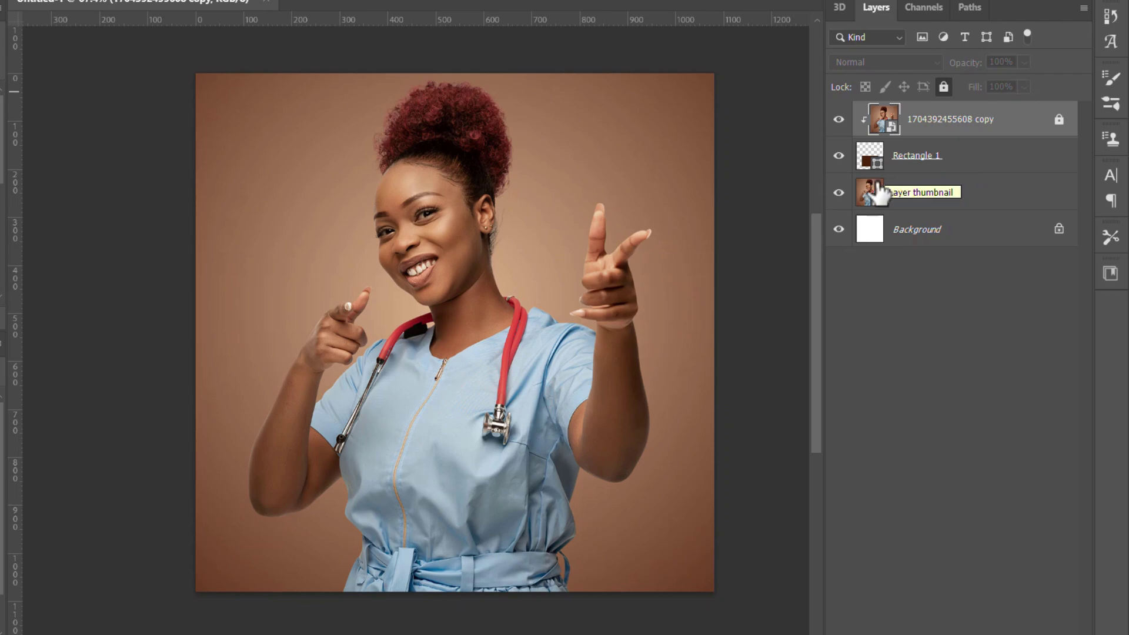
click(921, 168)
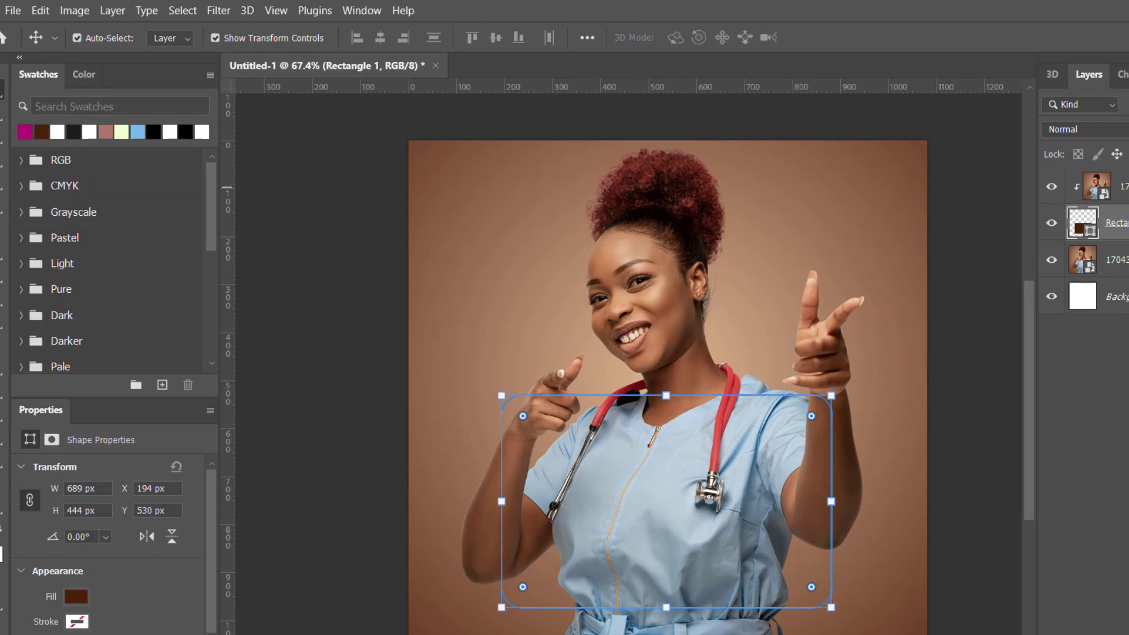
- Apply a 38.7 px Gaussian Blur smart filter to the clipped portrait copy and lock that layer
key(alt+bracketright)
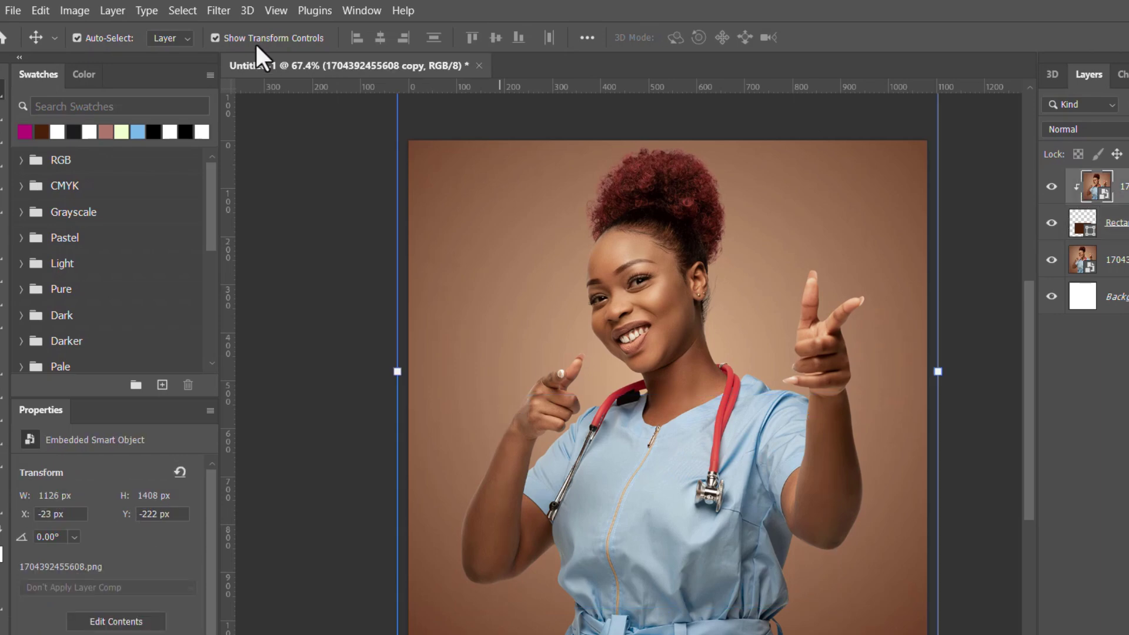
click(217, 10)
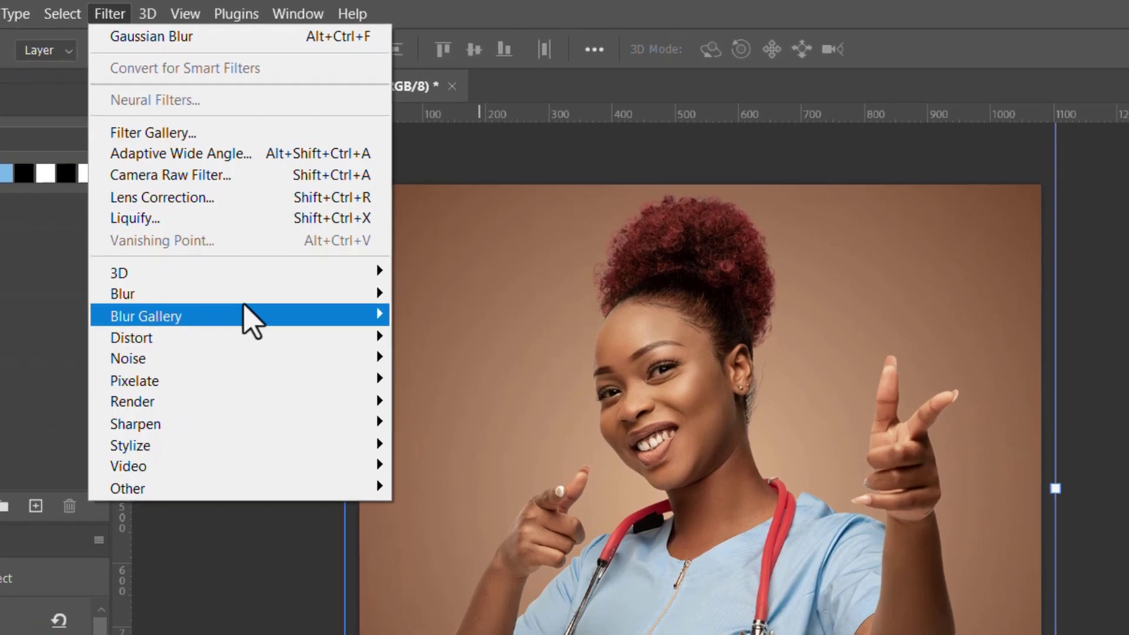
mouse_move(277, 266)
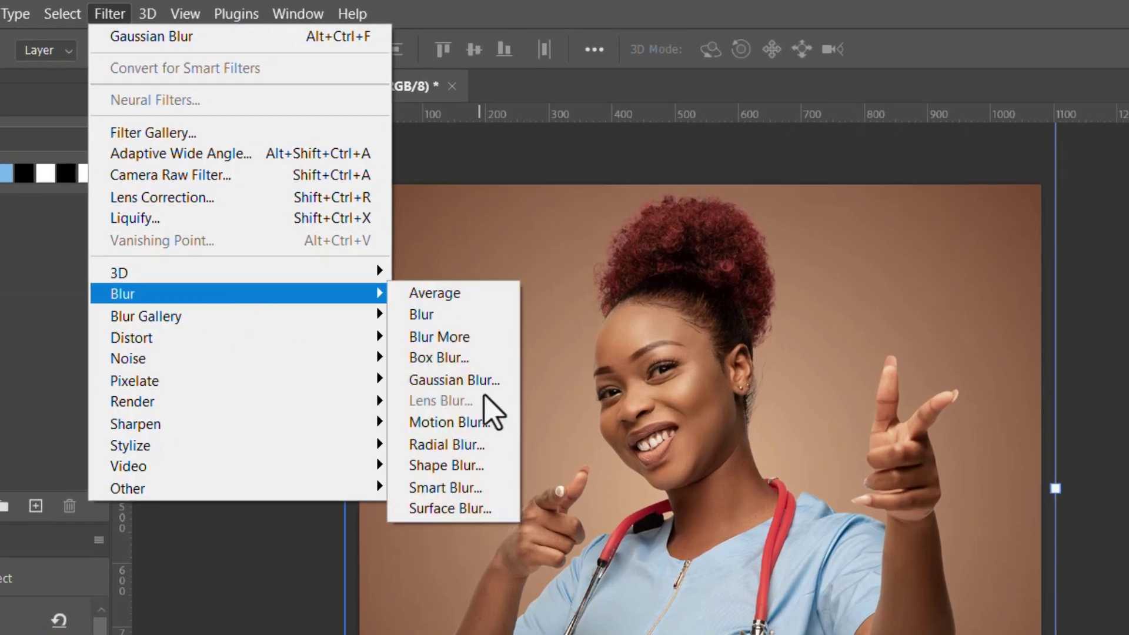
click(475, 382)
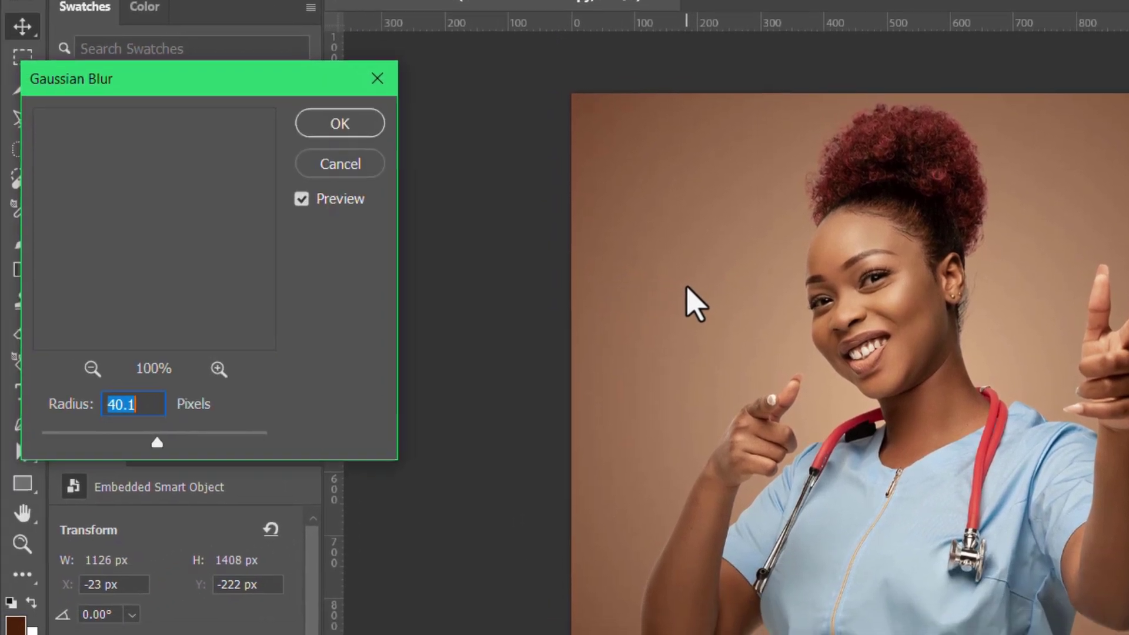
drag(290, 88, 397, 96)
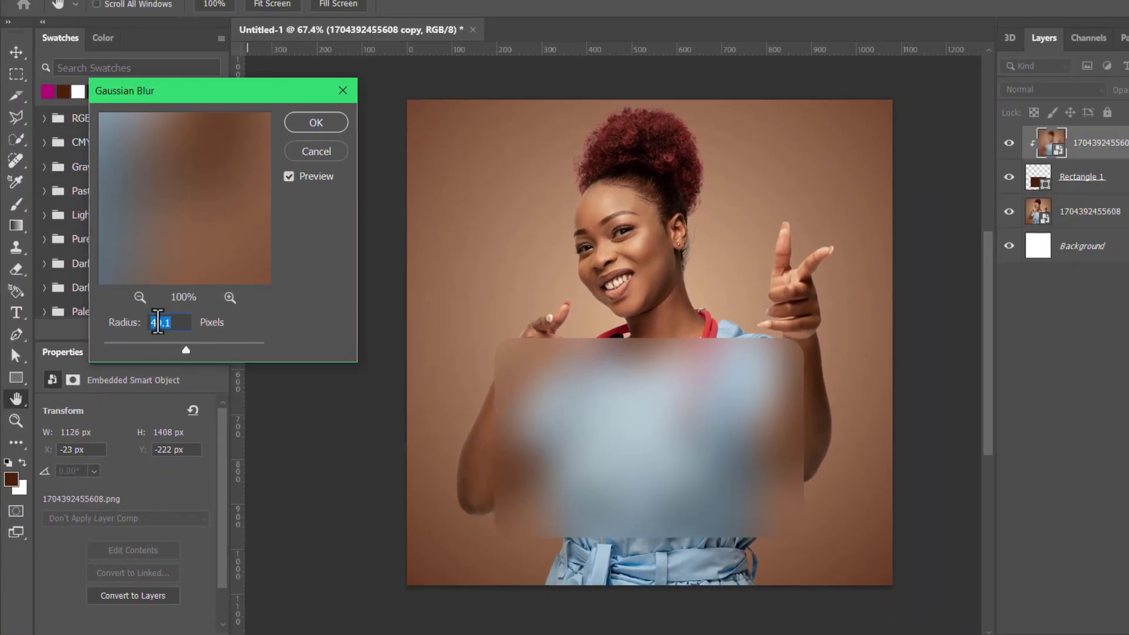
drag(136, 343, 185, 353)
click(319, 129)
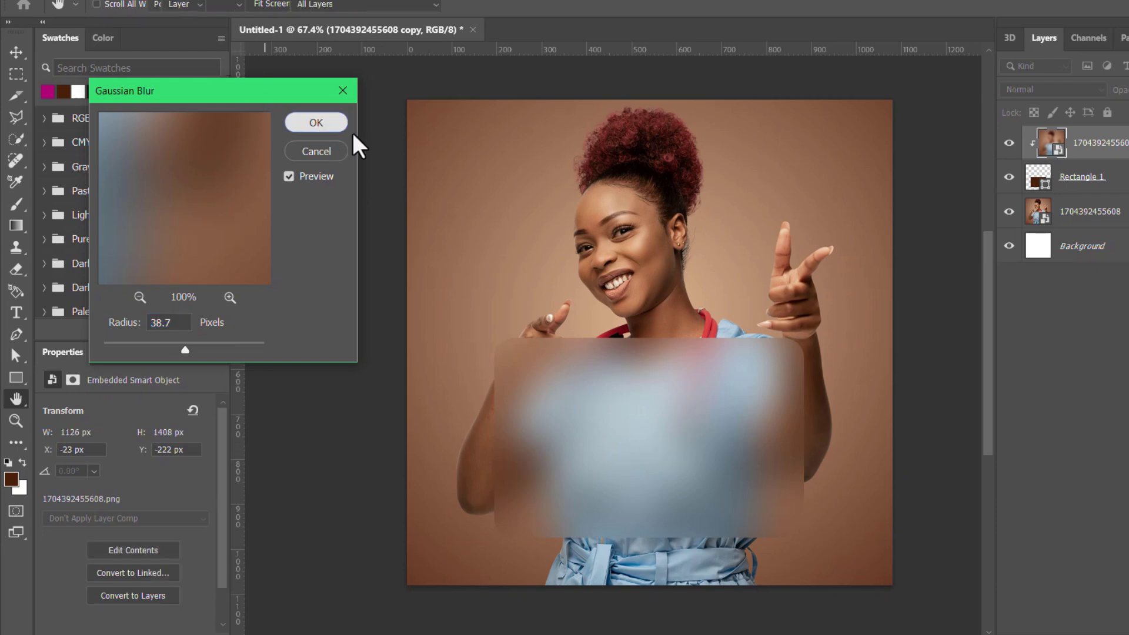
click(1107, 113)
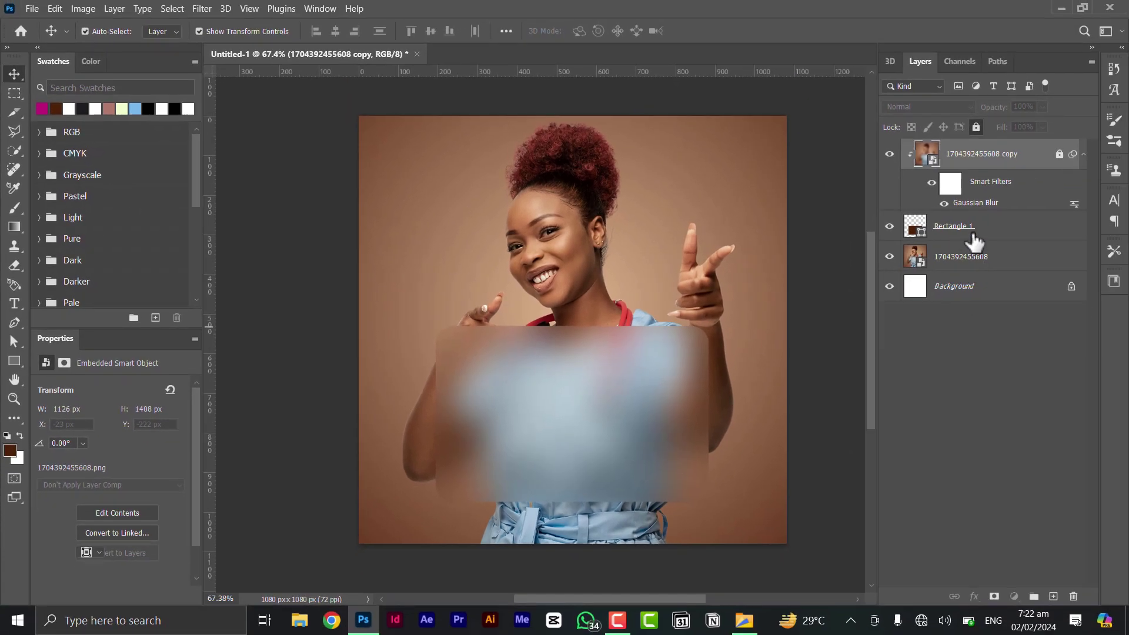
- Add an Inner Shadow to Rectangle 1 with 86% opacity, 27% choke and 29 px size
click(971, 235)
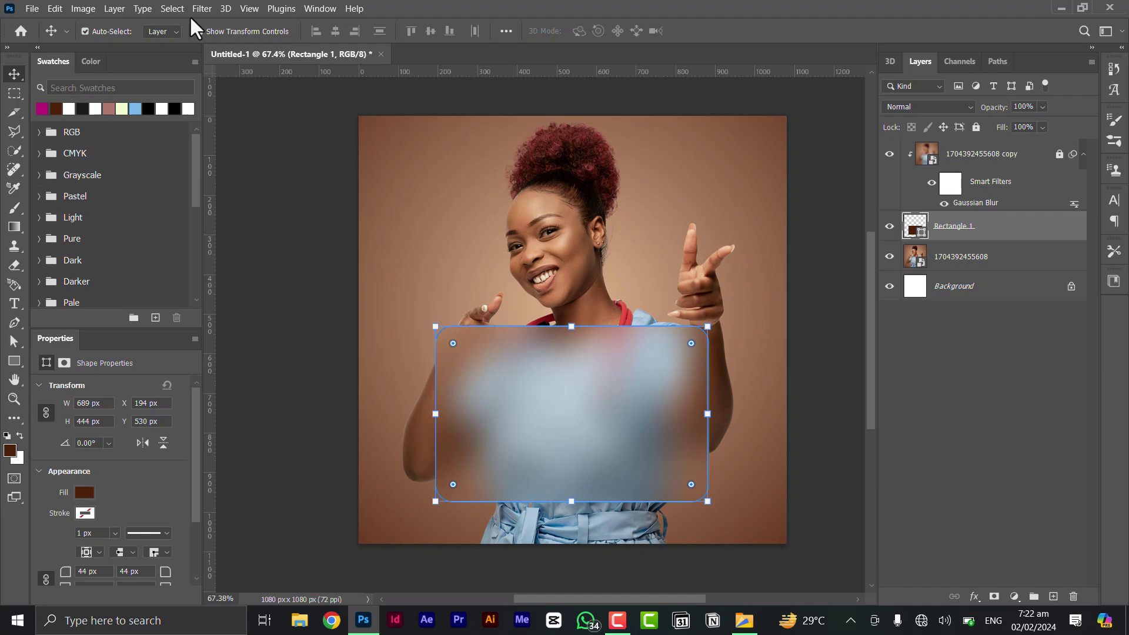
click(974, 597)
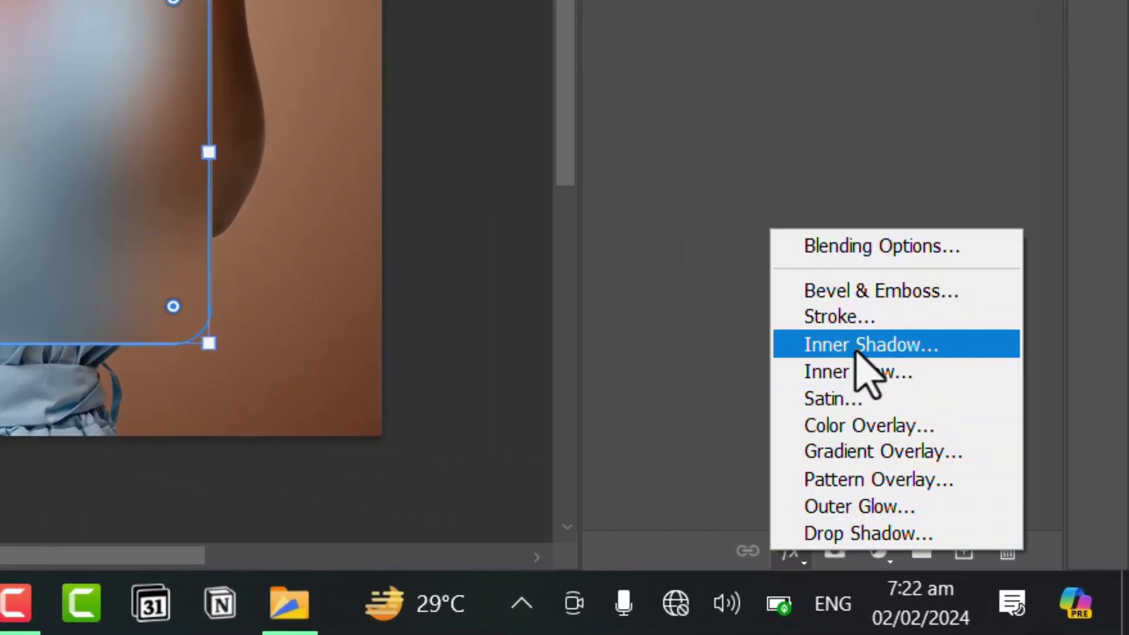
click(856, 352)
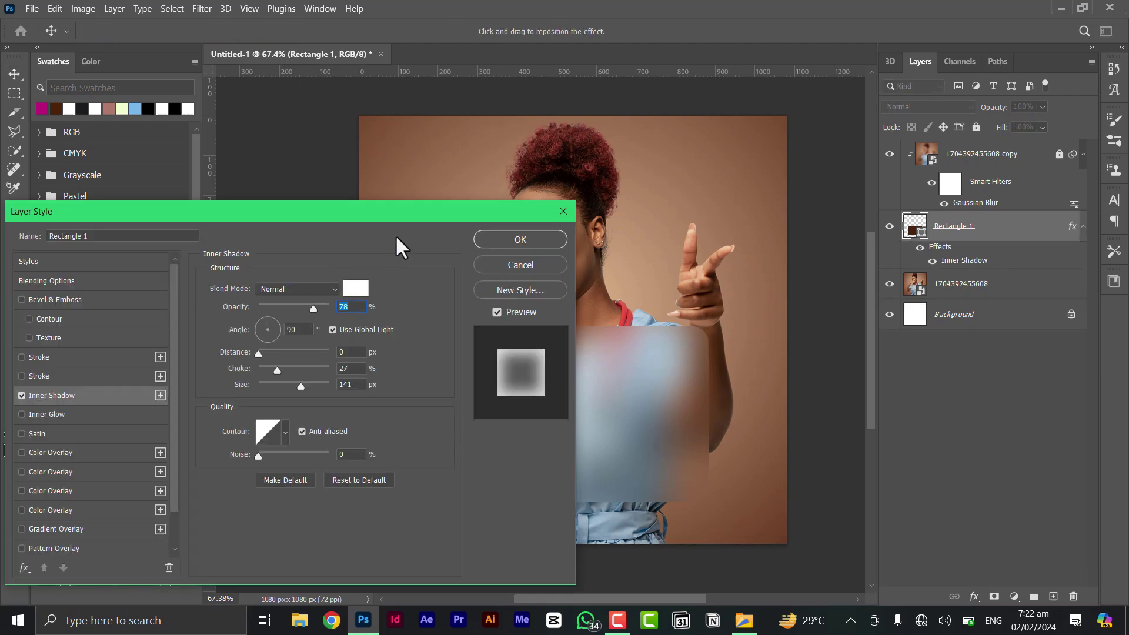
drag(362, 211, 197, 184)
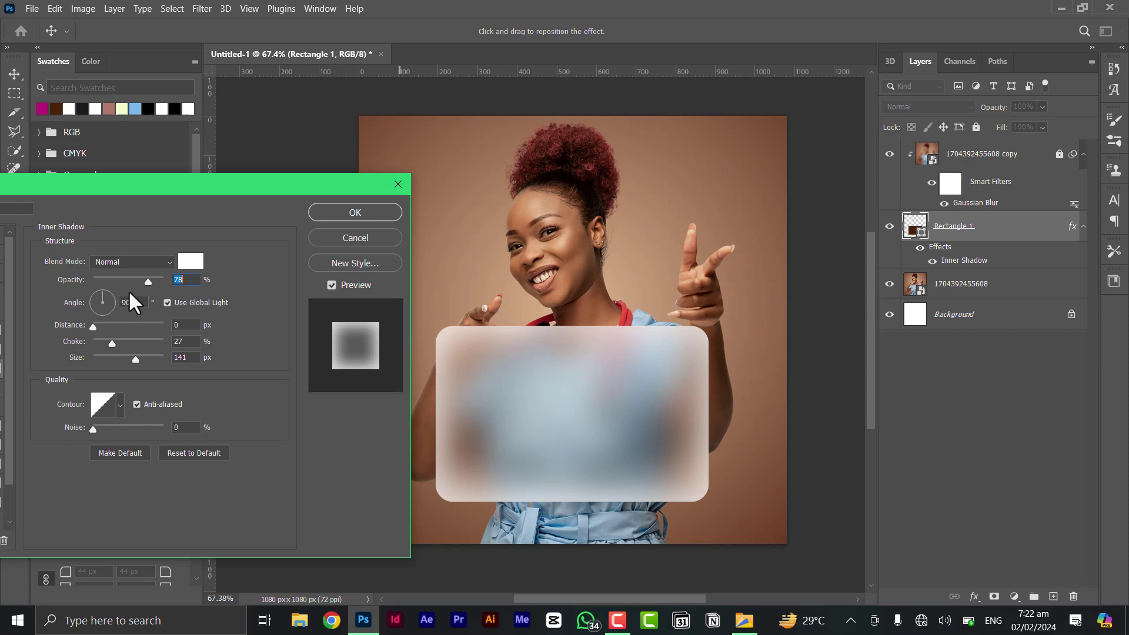
drag(144, 278, 131, 280)
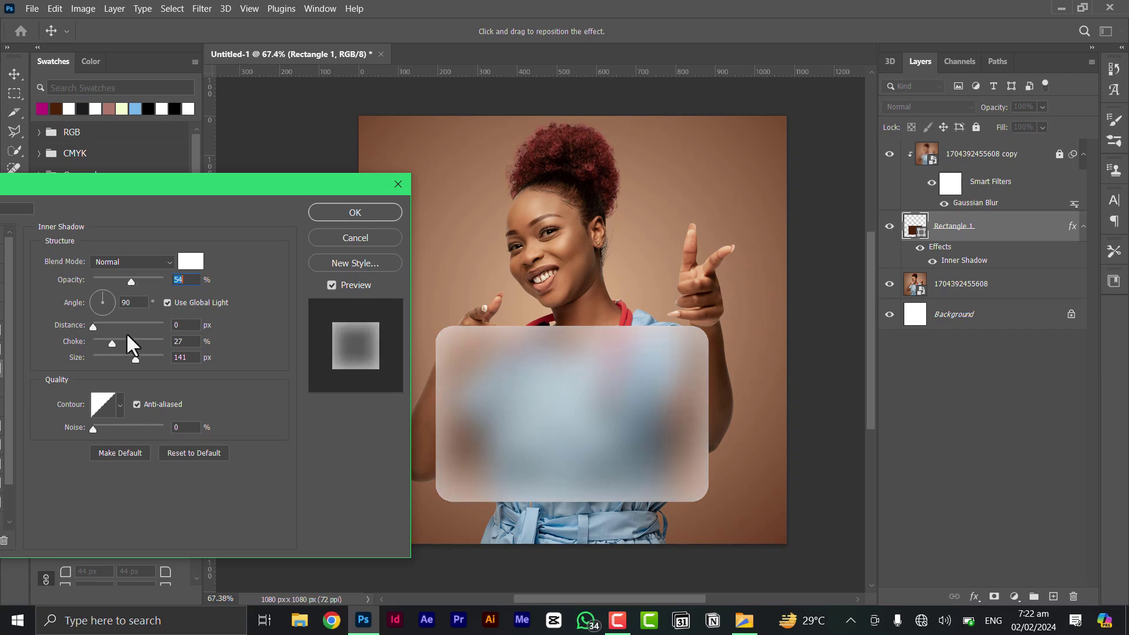
mouse_move(94, 328)
mouse_down()
mouse_move(112, 327)
mouse_move(83, 329)
mouse_up()
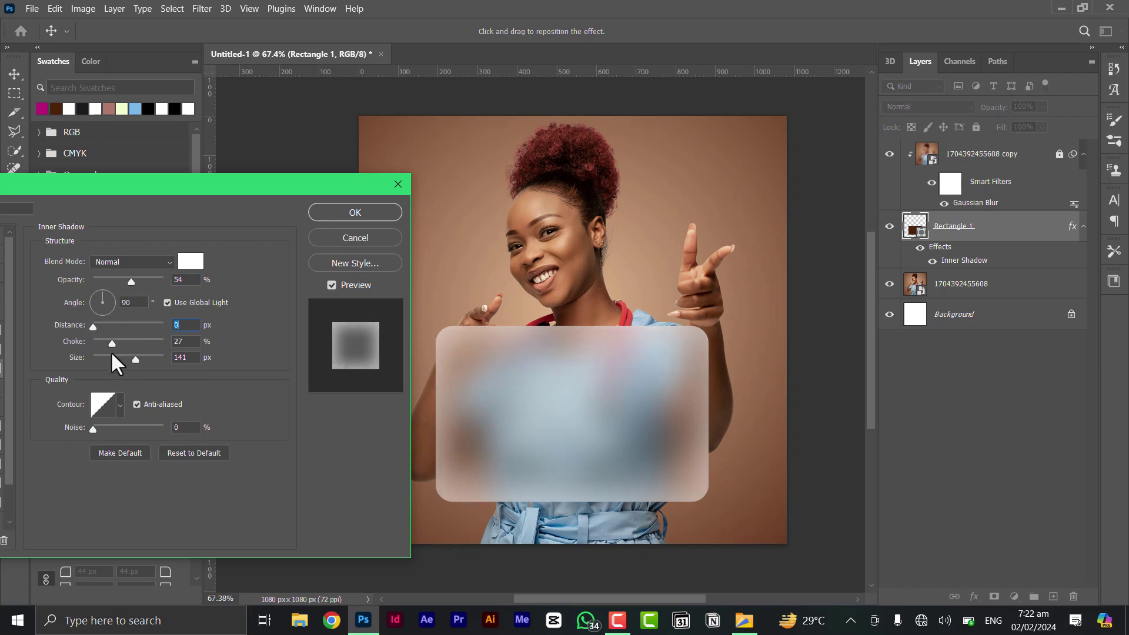
mouse_move(133, 358)
mouse_down()
mouse_move(99, 363)
mouse_move(139, 378)
mouse_up()
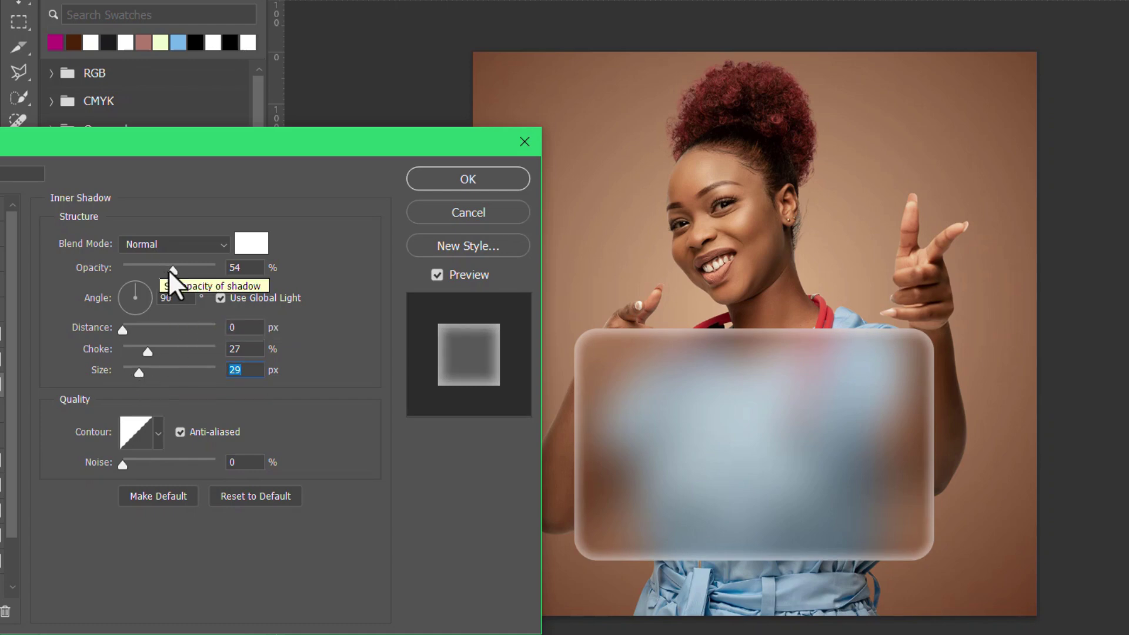
drag(172, 270, 197, 270)
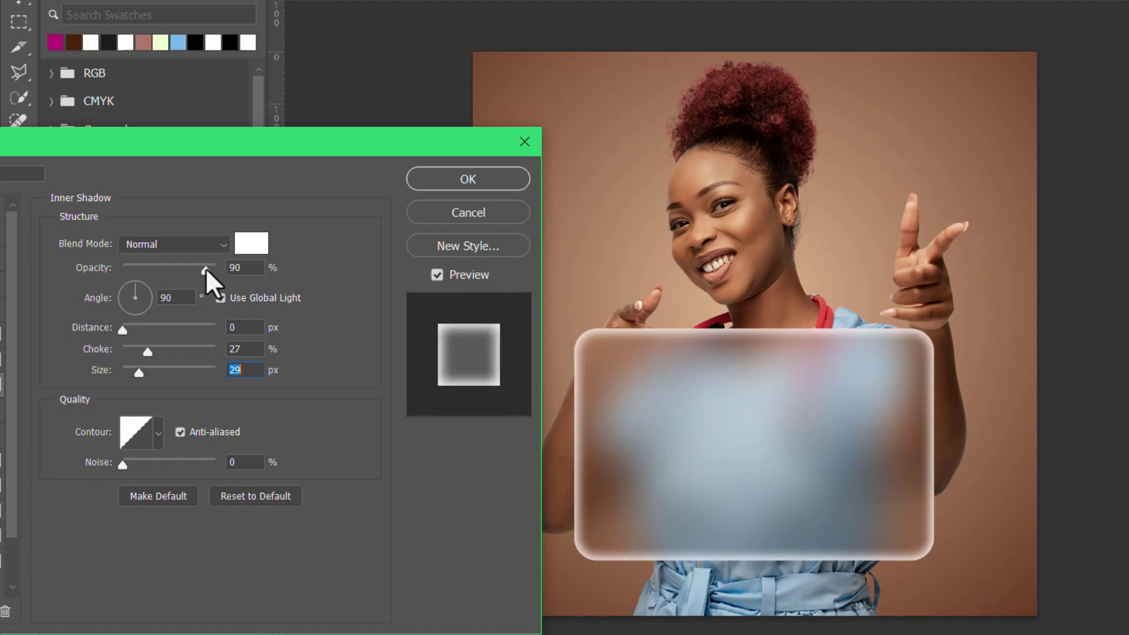
drag(205, 270, 202, 270)
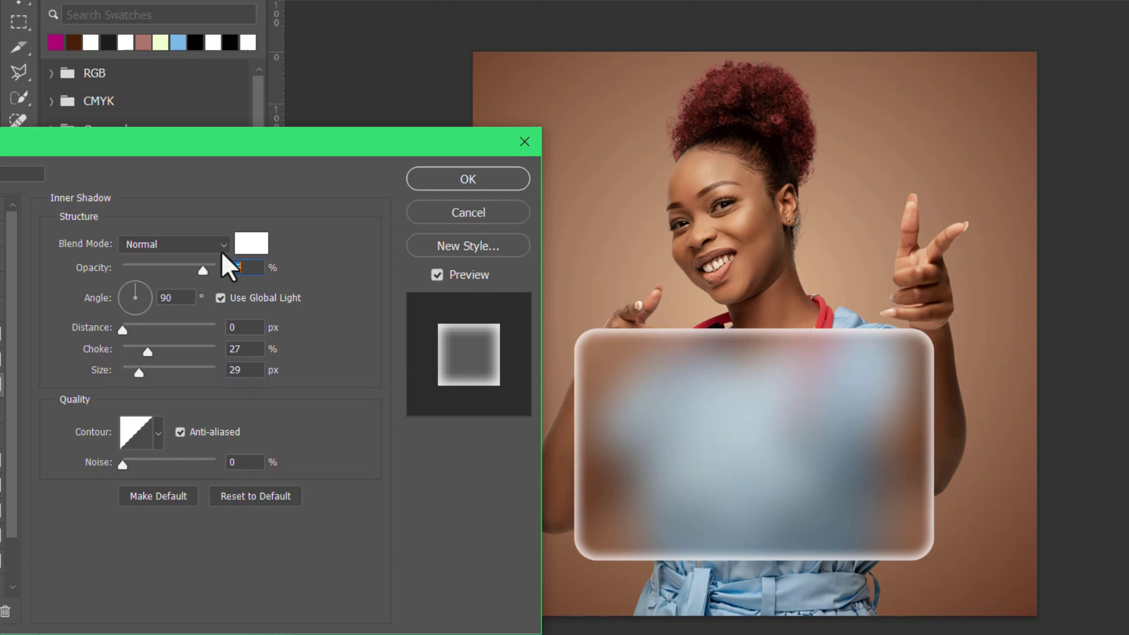
- Keep the inner shadow colour white after briefly trying dark red
click(252, 254)
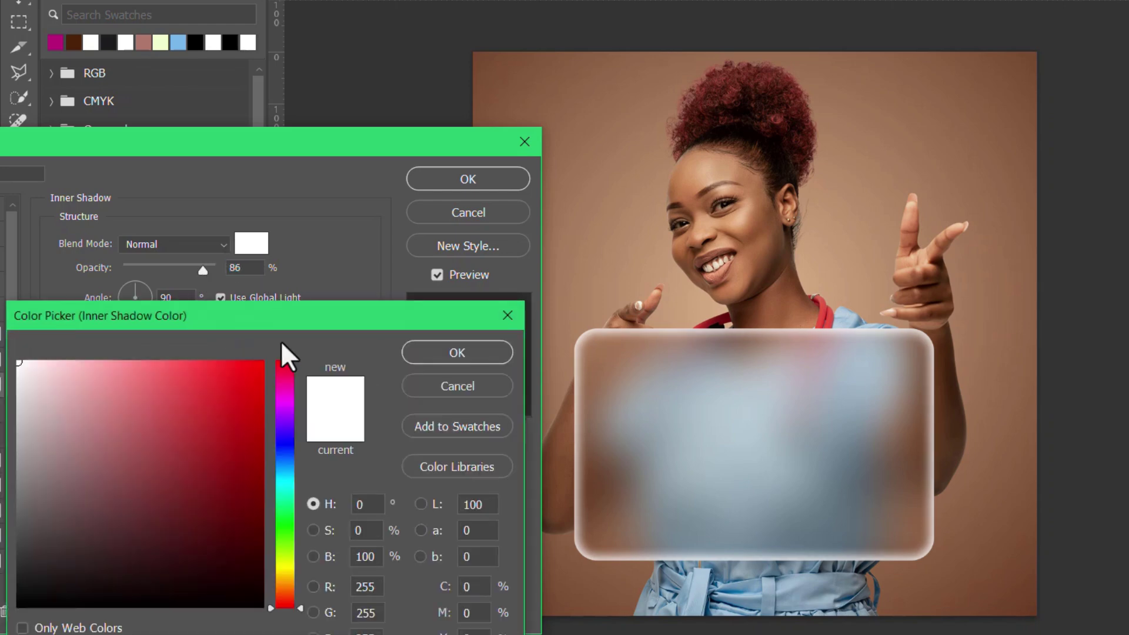
click(231, 558)
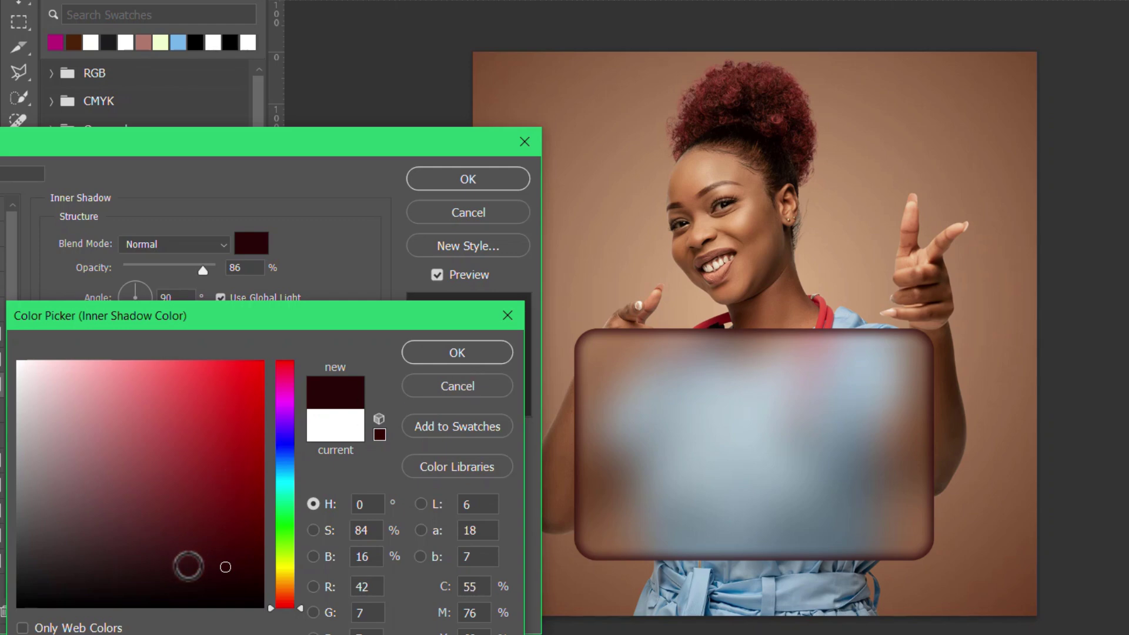
click(19, 362)
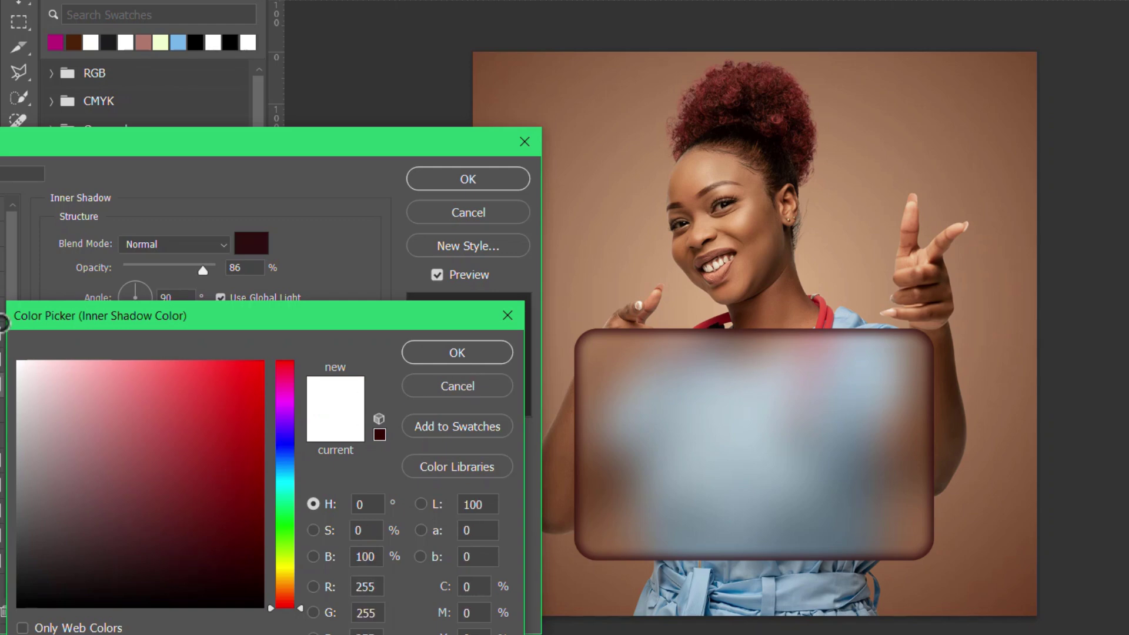
click(447, 352)
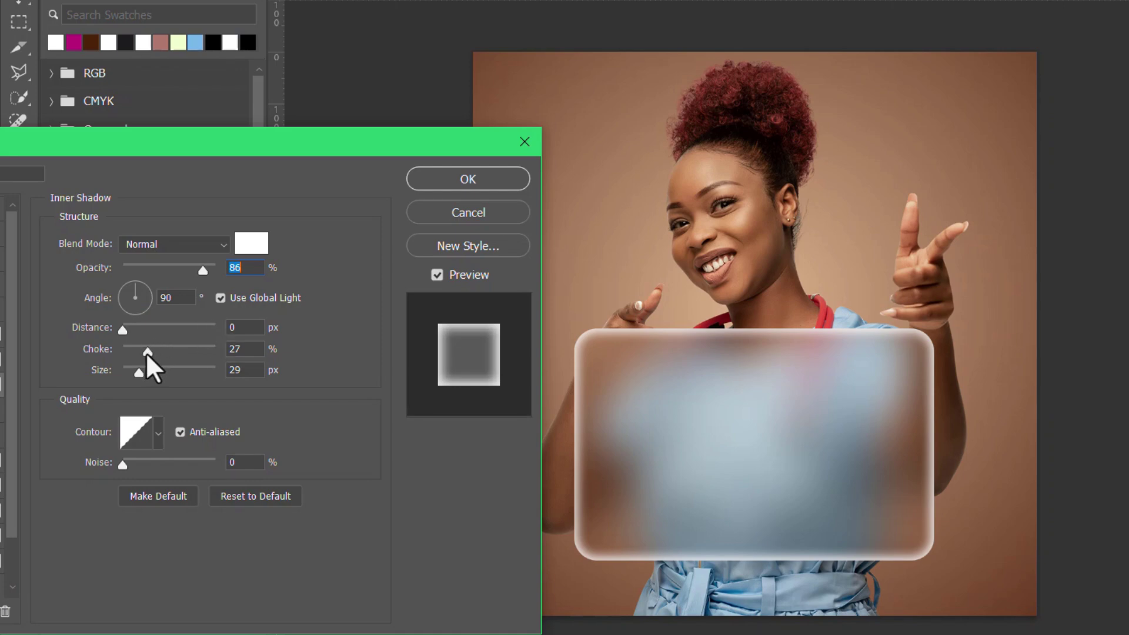
- Set the inner shadow to 10% choke, 24 px size, 12 px distance and 0° angle, then apply it
drag(147, 352, 137, 377)
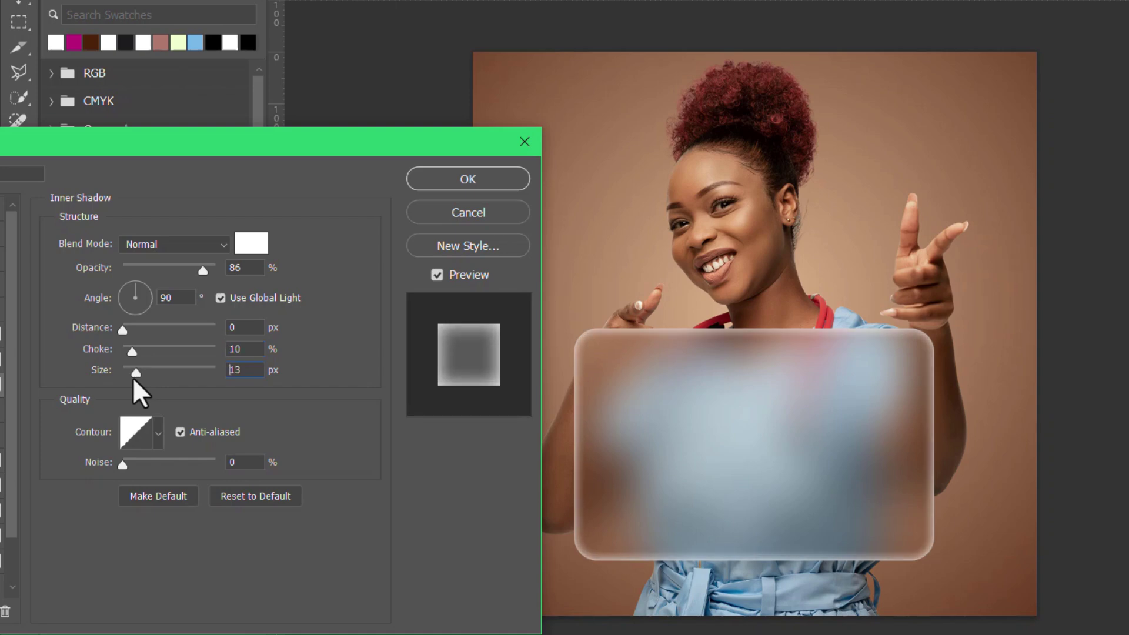
drag(132, 376, 139, 383)
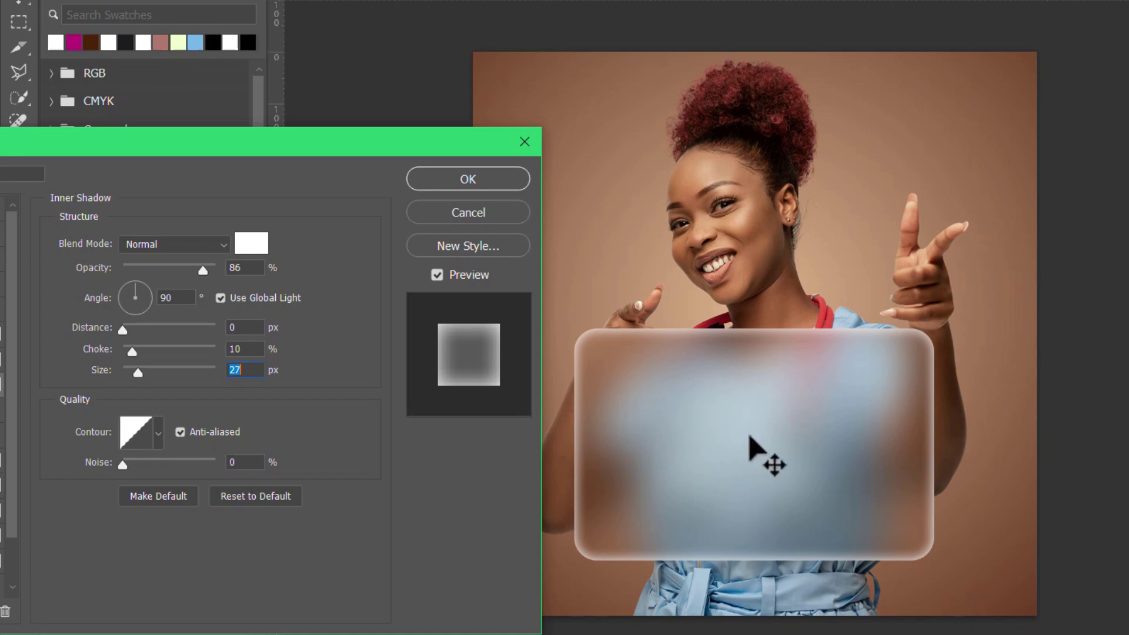
mouse_move(749, 436)
mouse_down()
mouse_move(757, 445)
mouse_move(747, 442)
mouse_up()
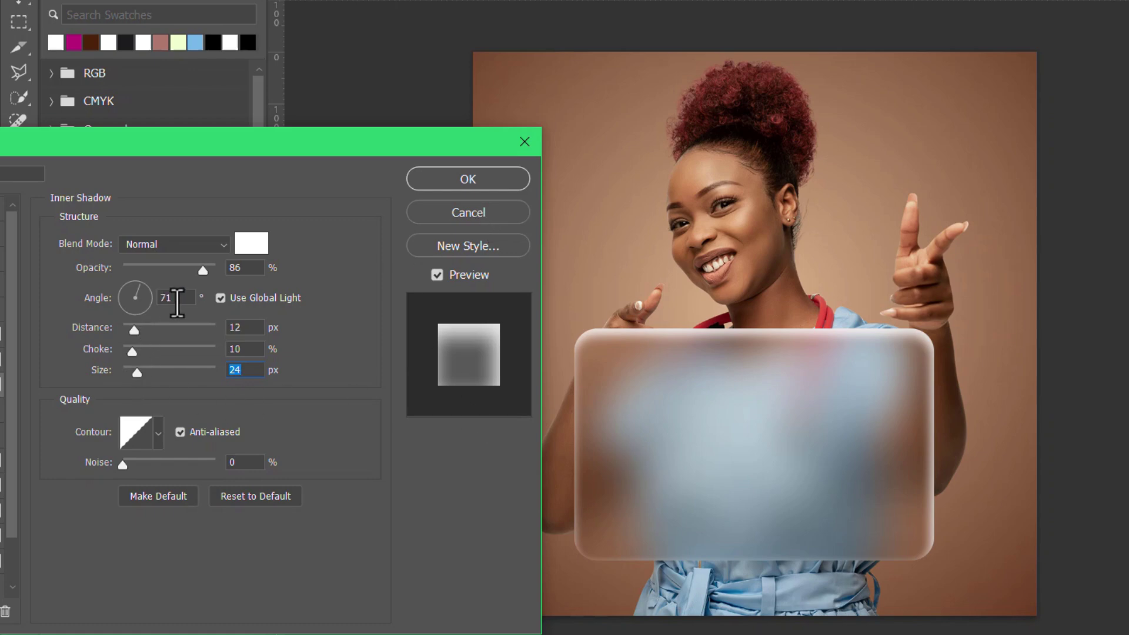
text(0)
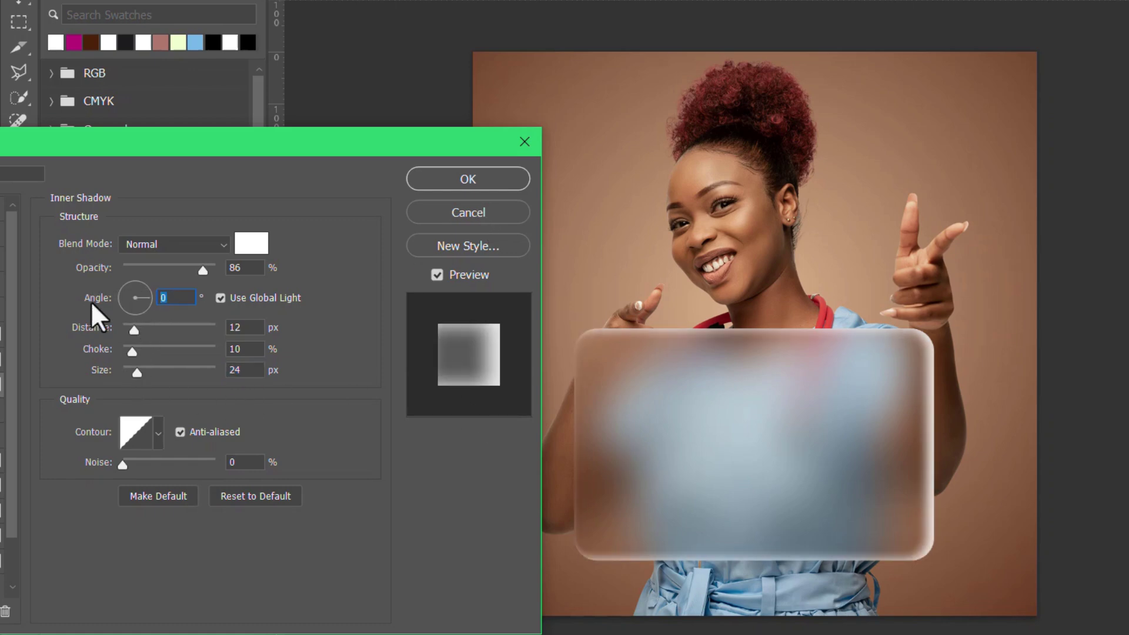
text(90)
key(Return)
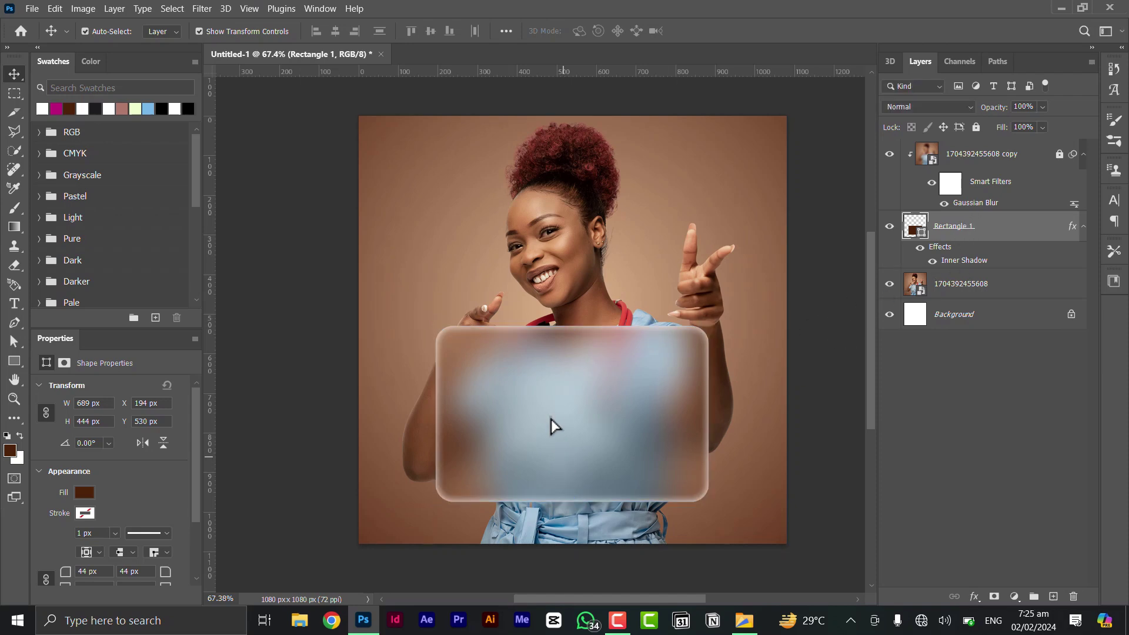
- Drag the frosted glass panel down and slightly right on the portrait
drag(549, 423, 571, 468)
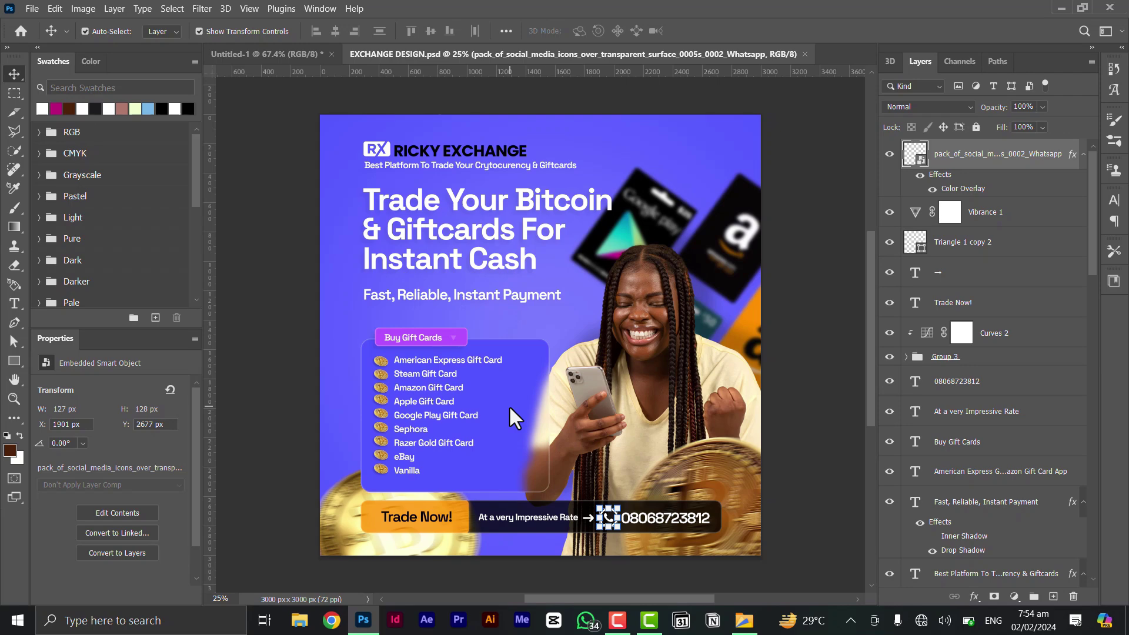
- Shift the ad's frosted list rectangle left, then select the blurred Group 1 smart object and unlock it
click(516, 397)
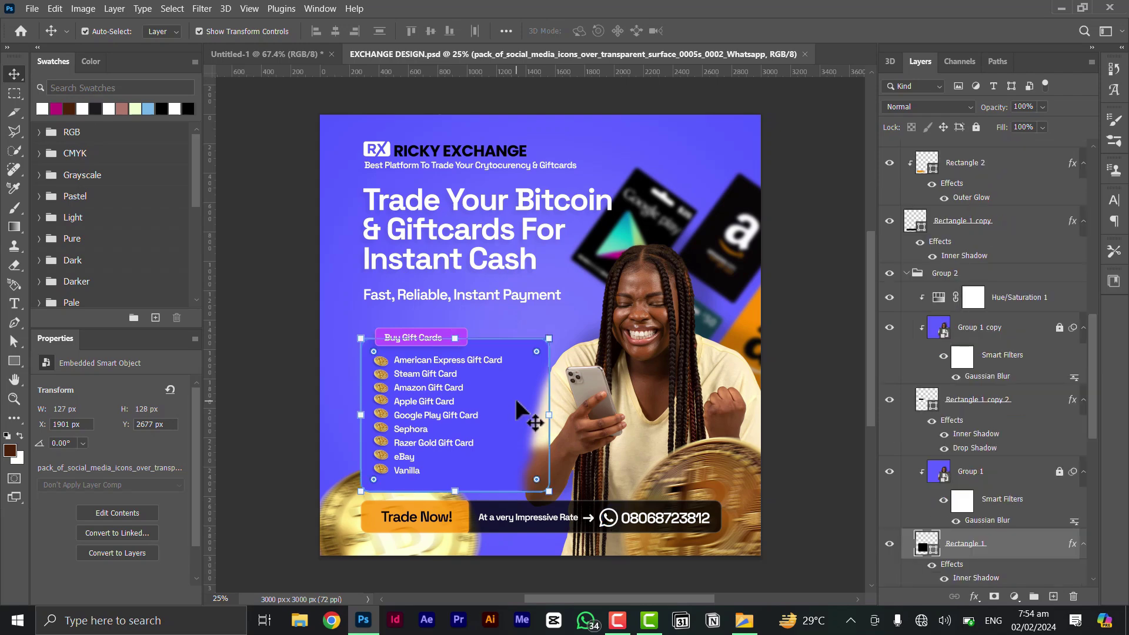
drag(546, 404, 507, 404)
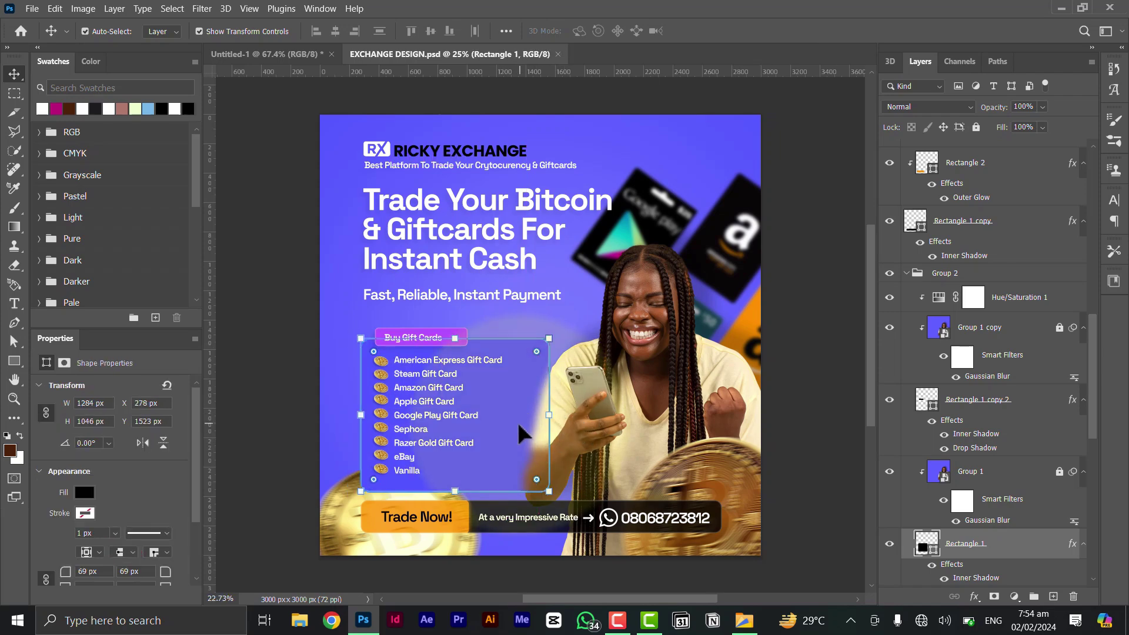
scroll(522, 431, down, 2)
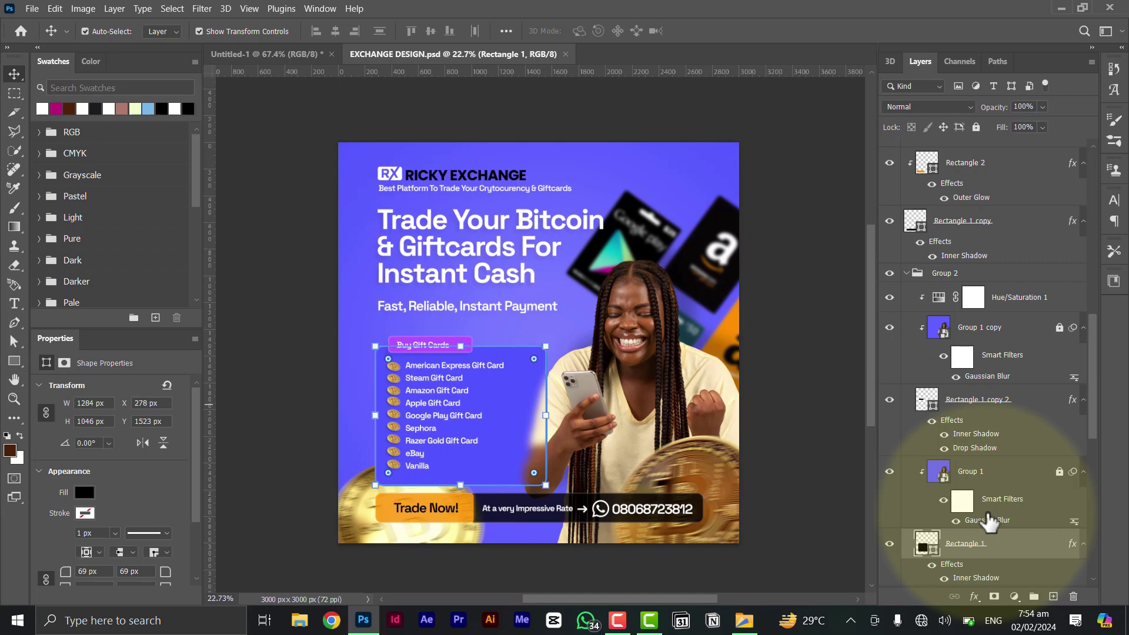
scroll(990, 522, down, 2)
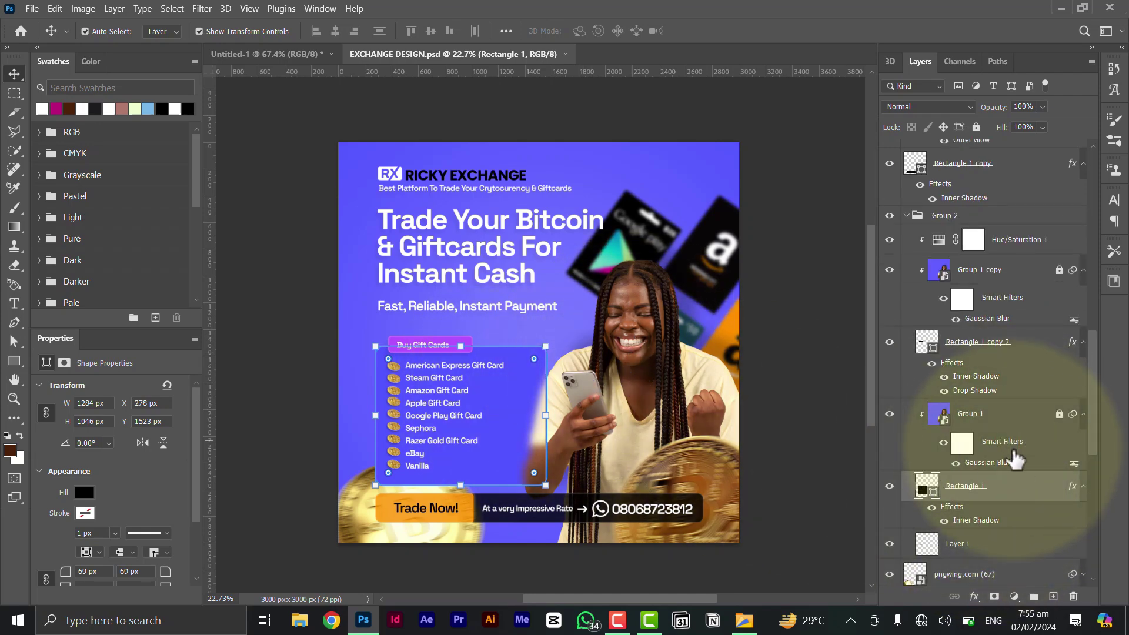
scroll(1016, 459, down, 2)
scroll(1058, 276, up, 2)
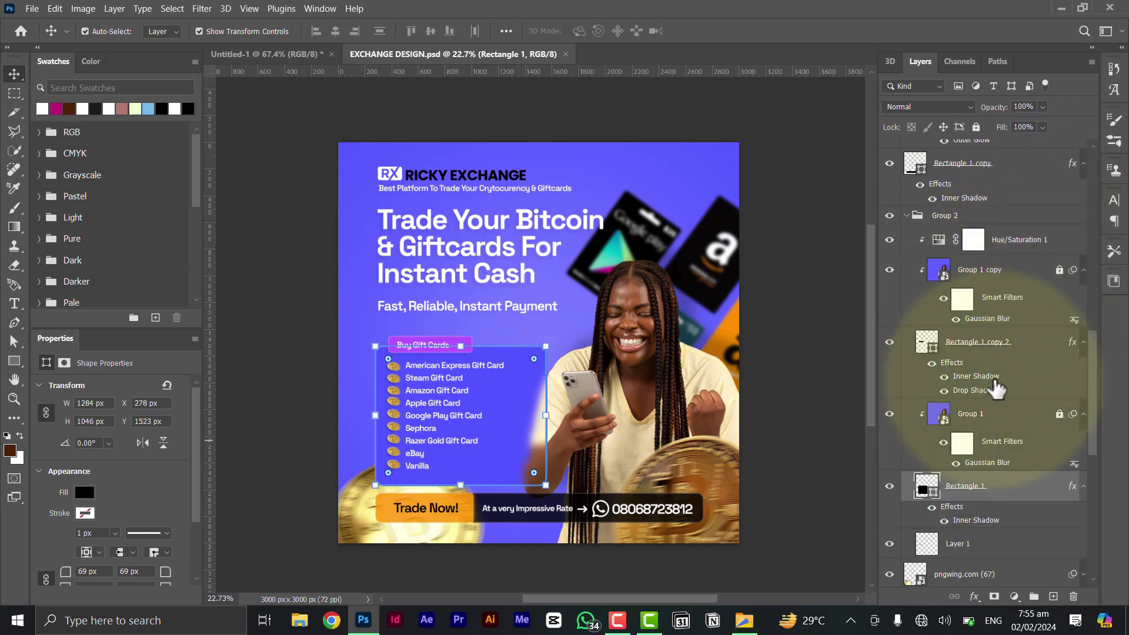
click(995, 414)
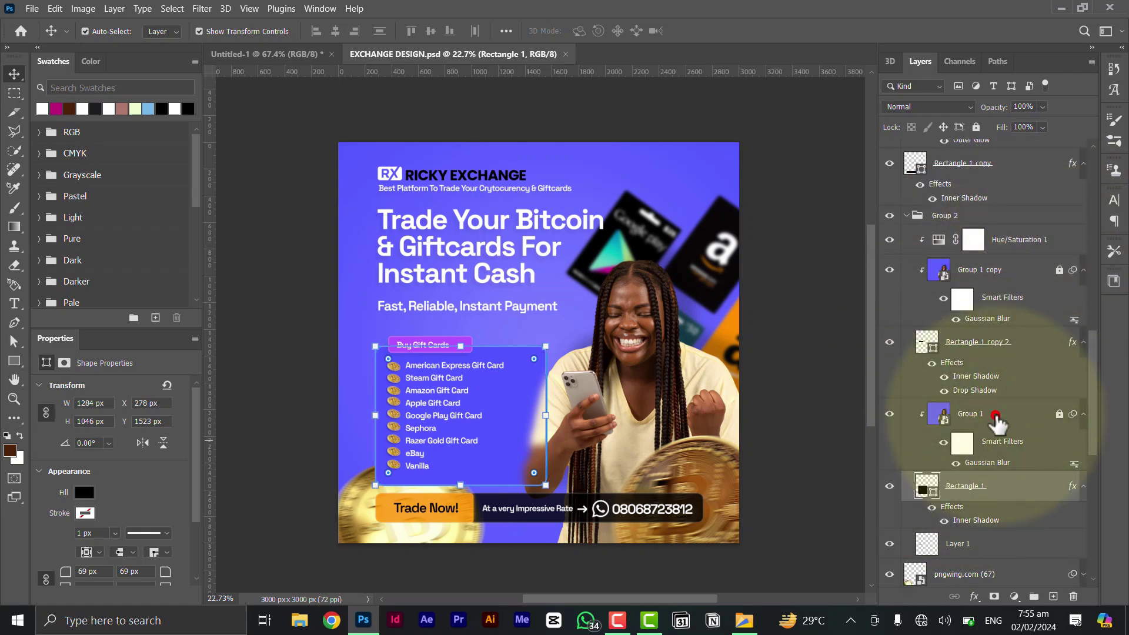
click(1060, 416)
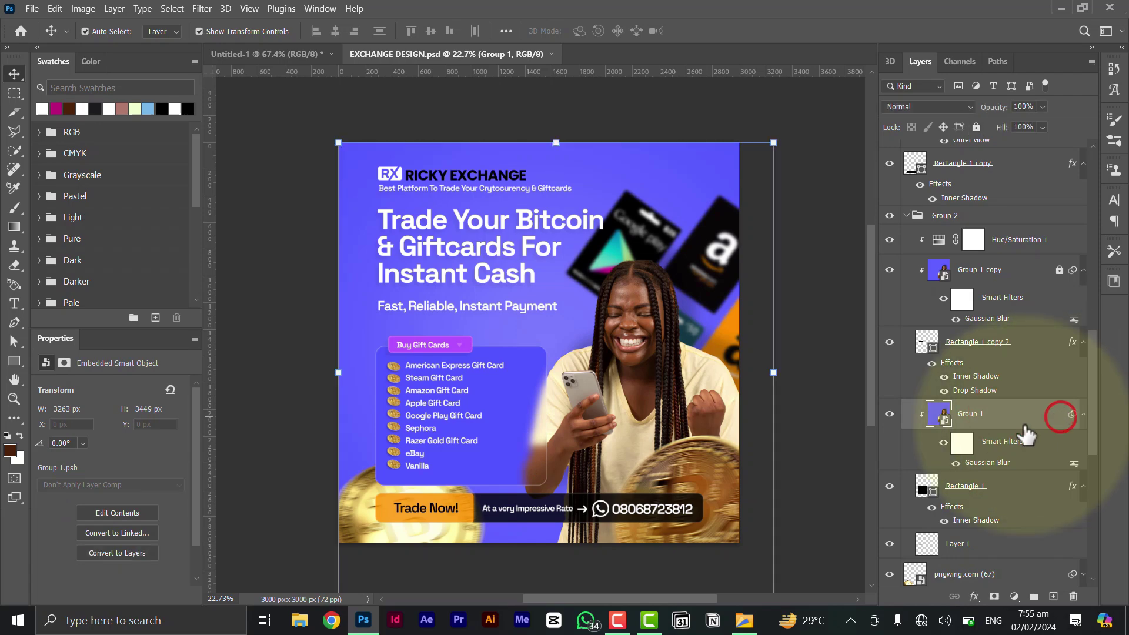
- Open Group 1.psb from the Group 1 smart object, pan around it, then return to EXCHANGE DESIGN.psd
double_click(946, 419)
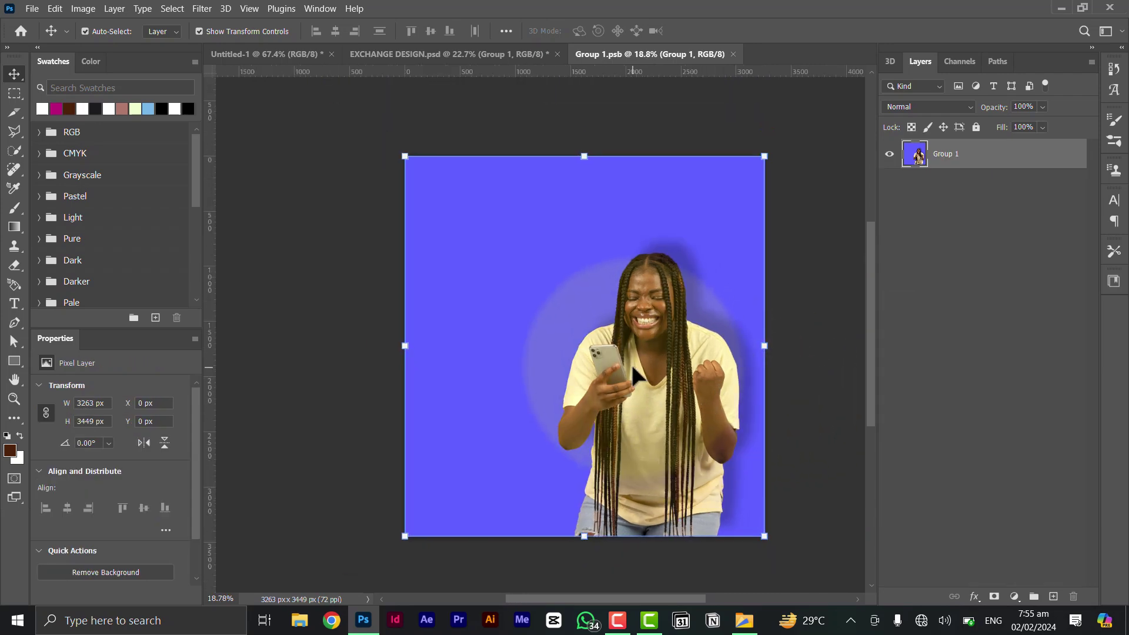
scroll(643, 355, up, 1)
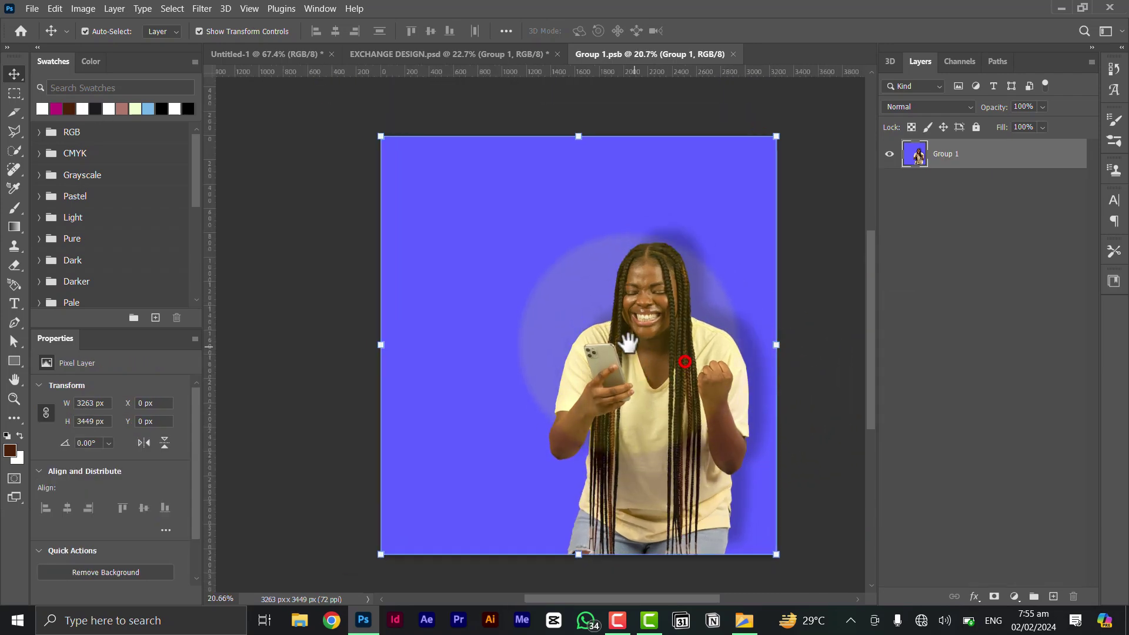
drag(629, 342, 584, 324)
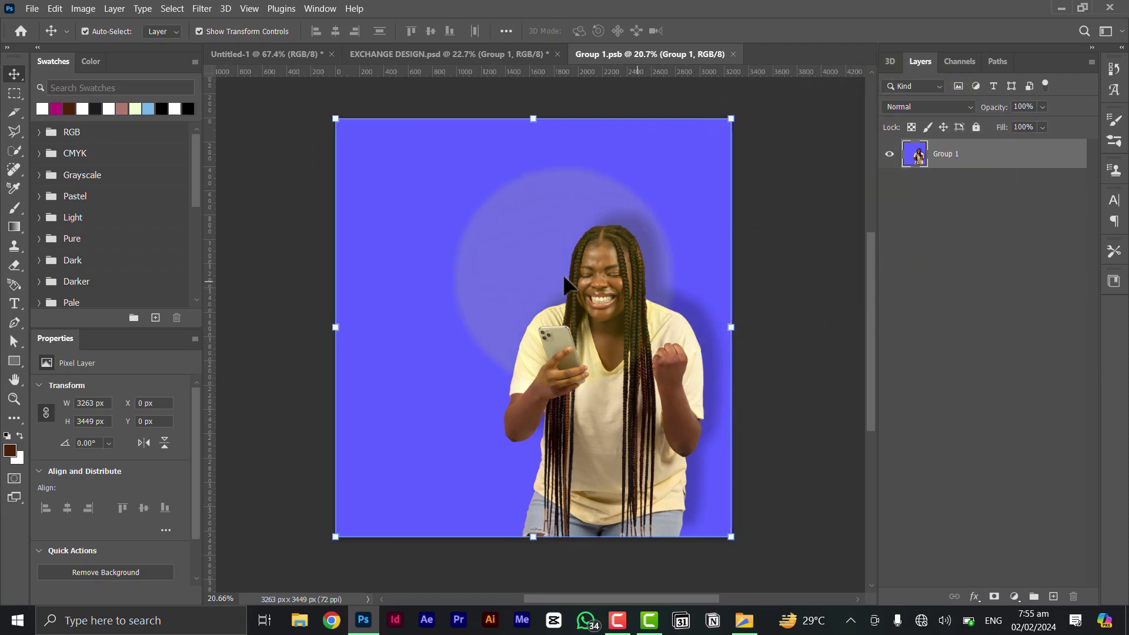
mouse_move(448, 299)
mouse_down()
mouse_move(529, 310)
mouse_move(618, 371)
mouse_move(616, 311)
mouse_move(460, 394)
mouse_move(503, 293)
mouse_move(498, 345)
mouse_move(629, 347)
mouse_move(413, 350)
mouse_move(391, 333)
mouse_move(575, 458)
mouse_move(539, 355)
mouse_move(563, 303)
mouse_up()
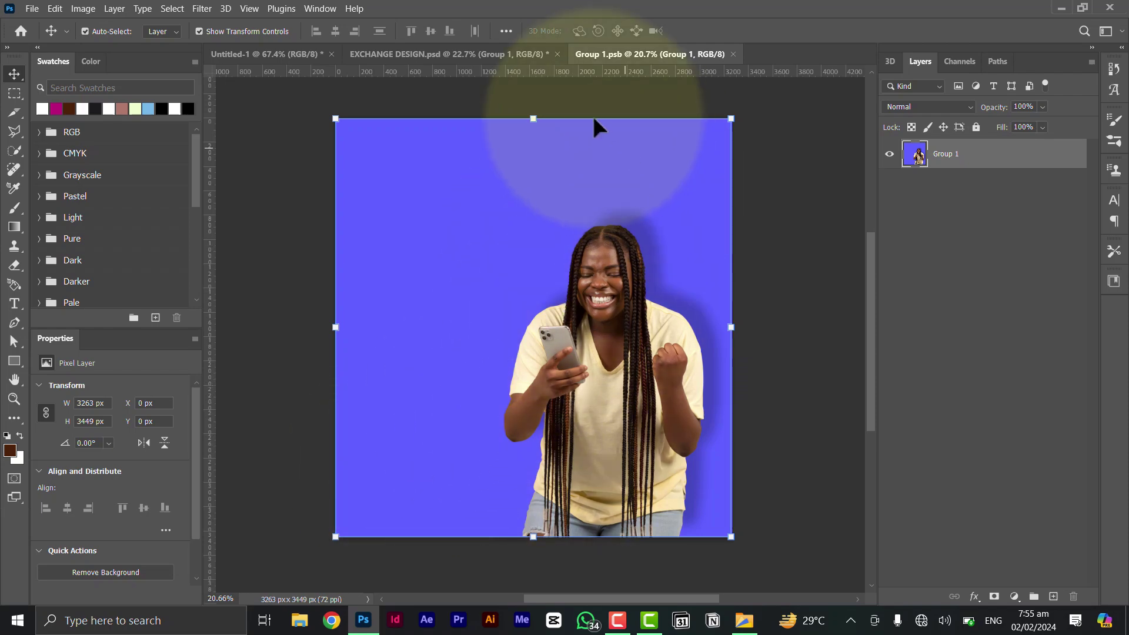
click(504, 54)
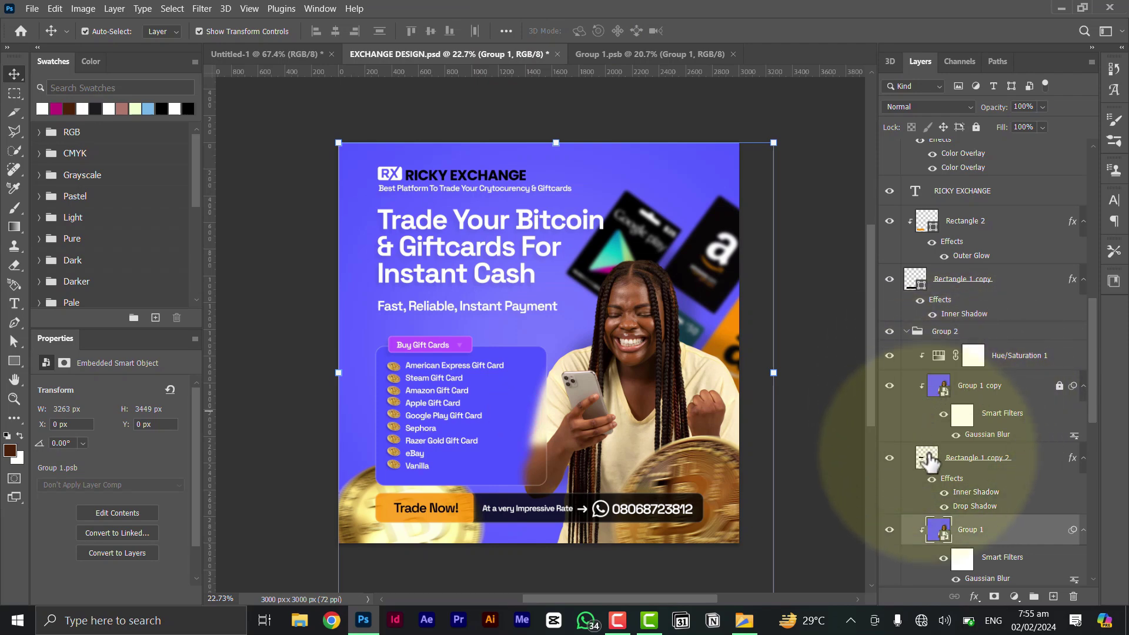
- Toggle Rectangle 1 and Group 1 off and back on to compare the flyer
scroll(953, 471, down, 3)
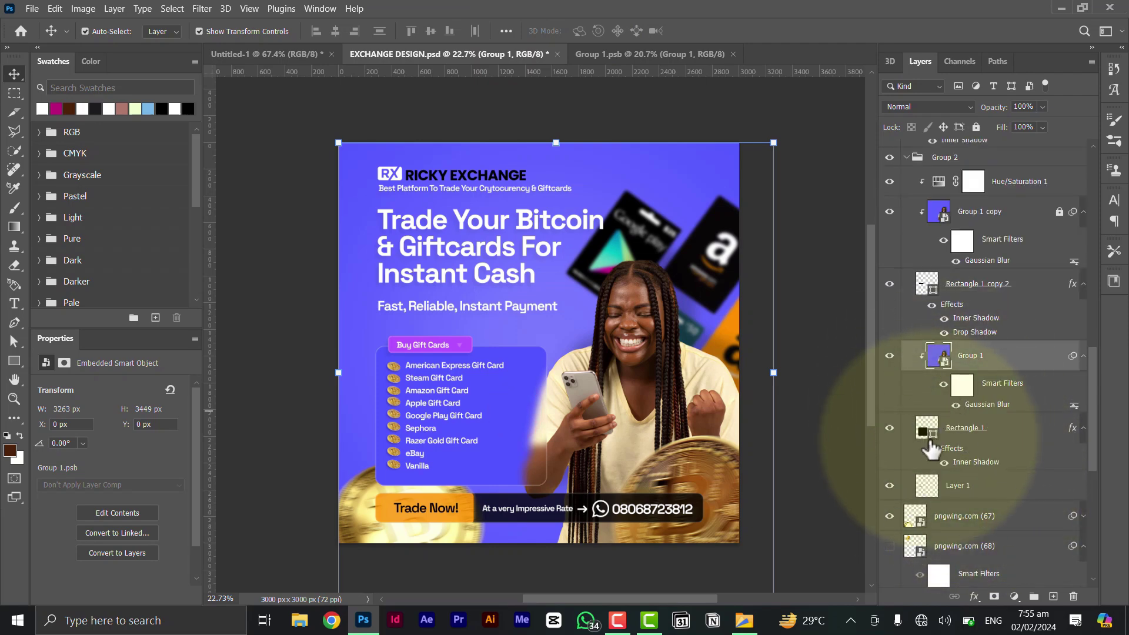
click(890, 429)
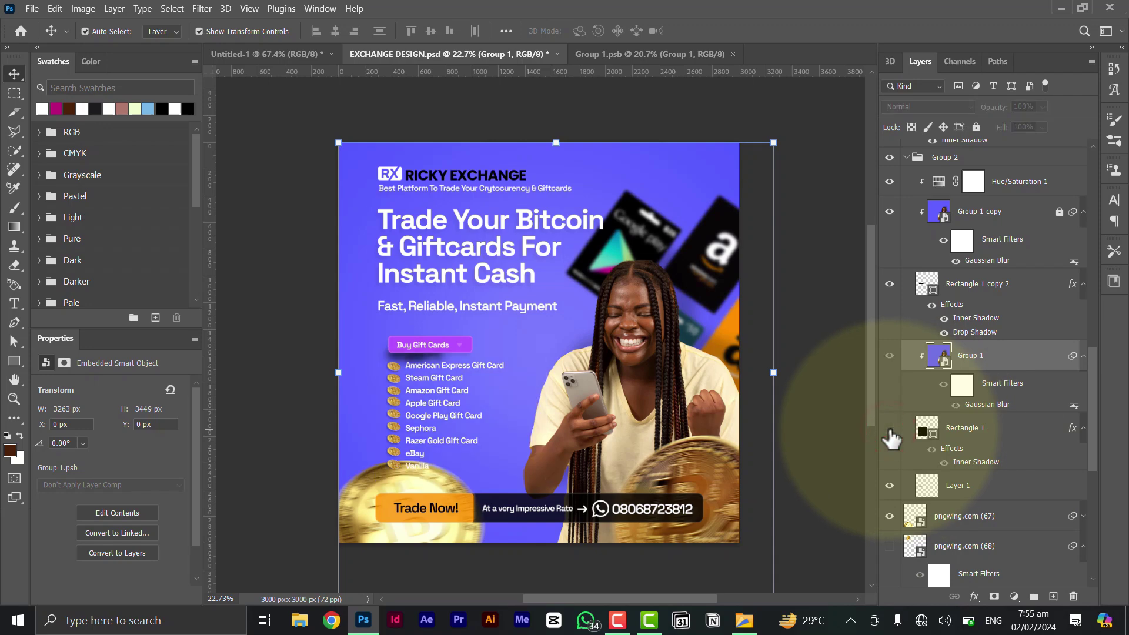
click(889, 429)
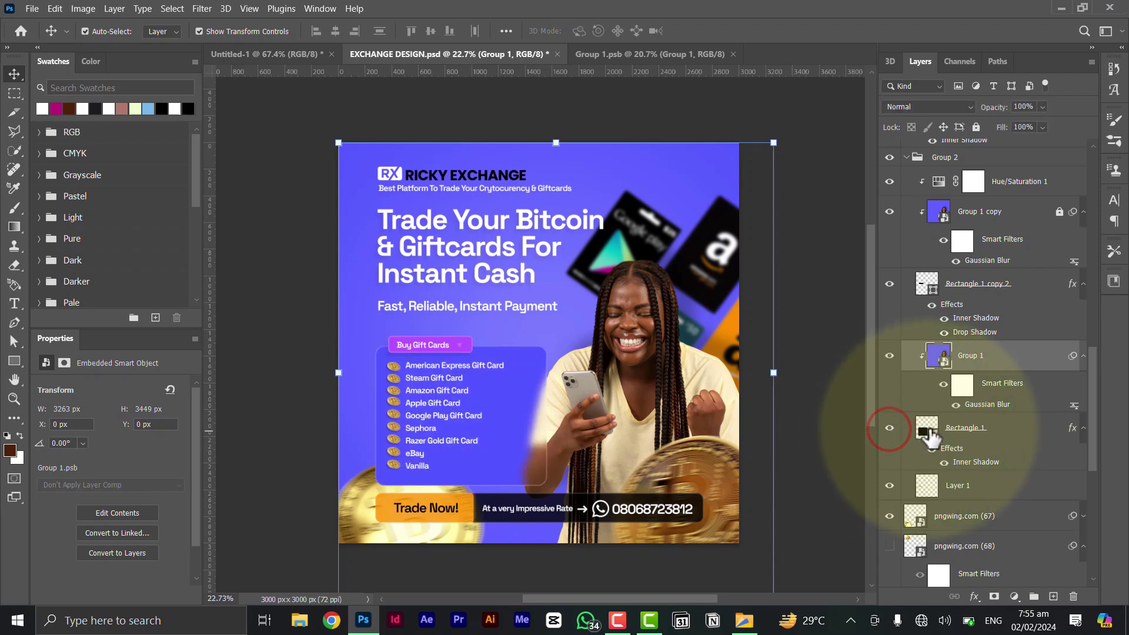
click(890, 356)
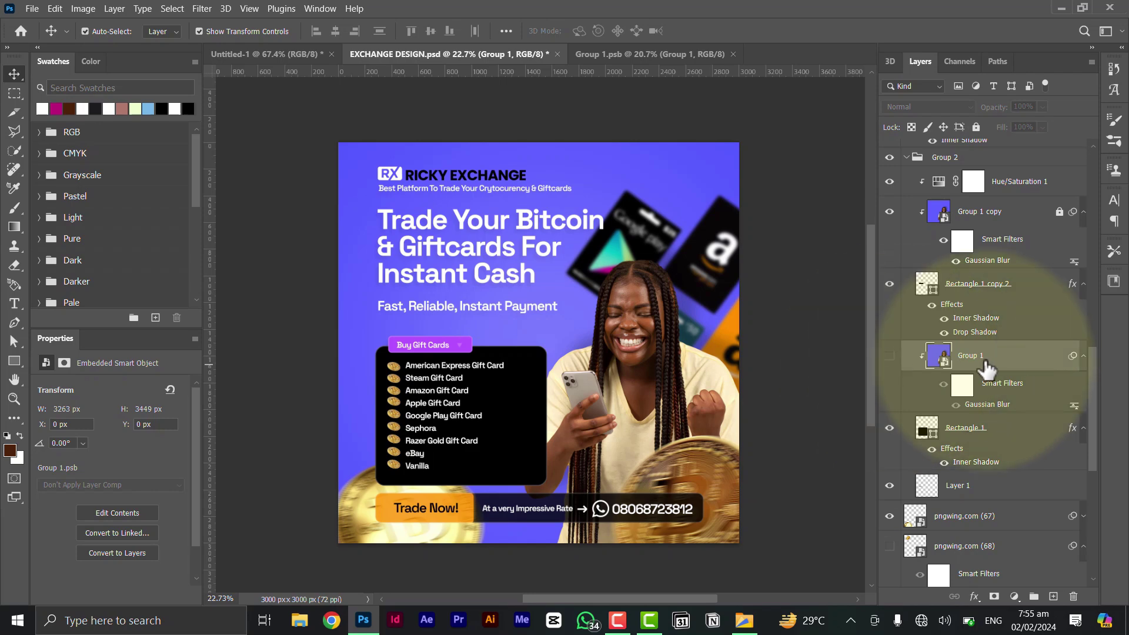
click(890, 356)
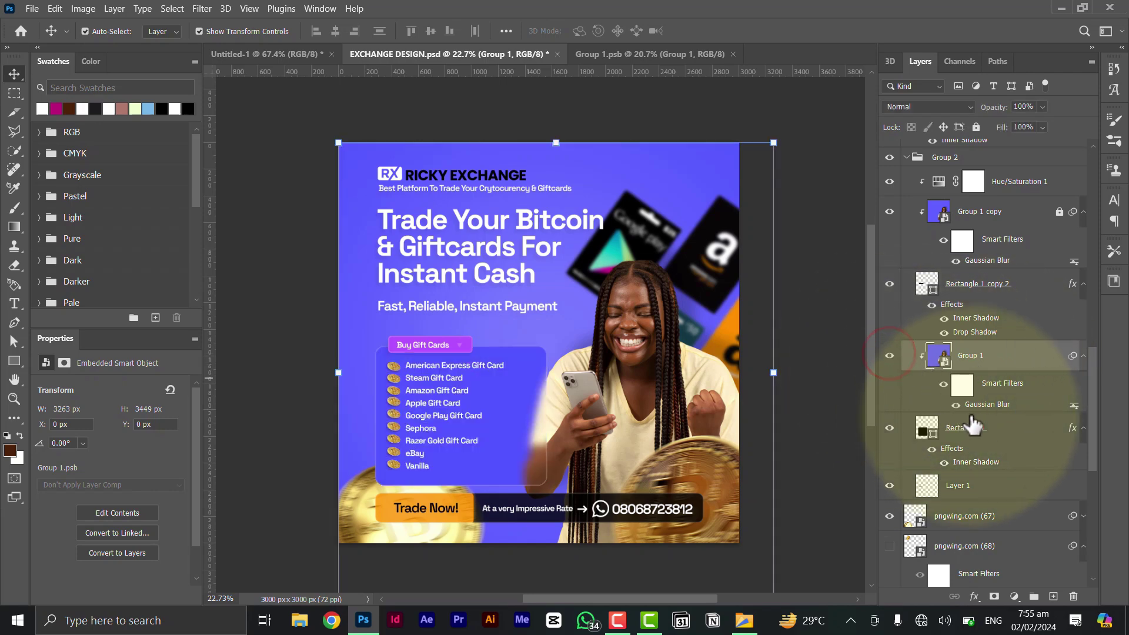
- Release Group 1's clipping mask, test-move the blurred portrait, then undo back to 0, 0
drag(970, 406, 983, 405)
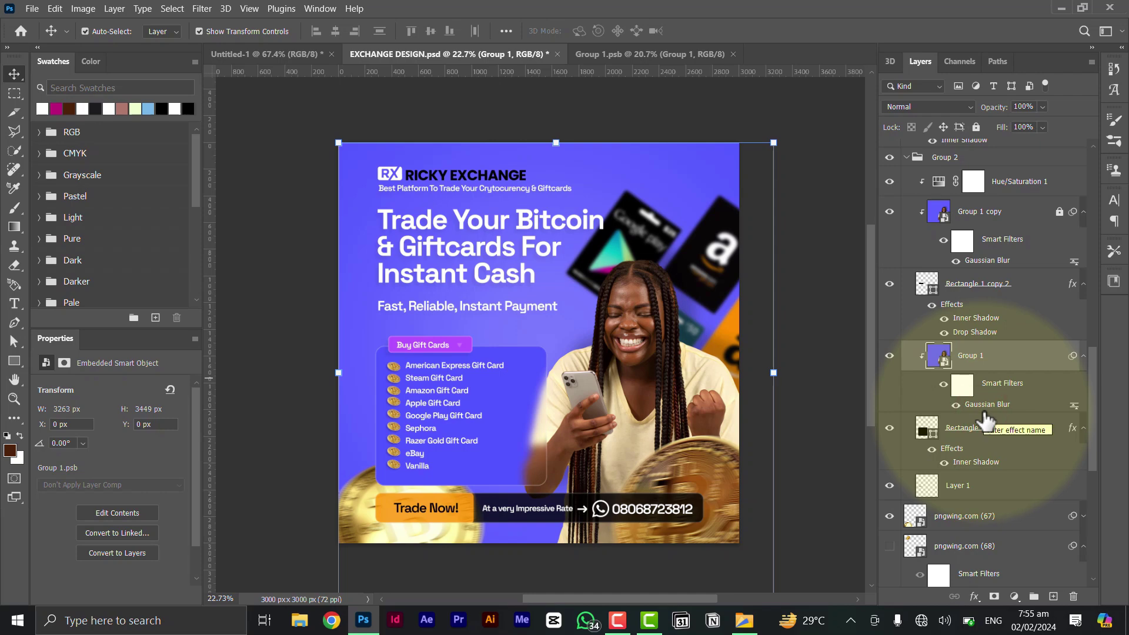
drag(995, 406, 996, 411)
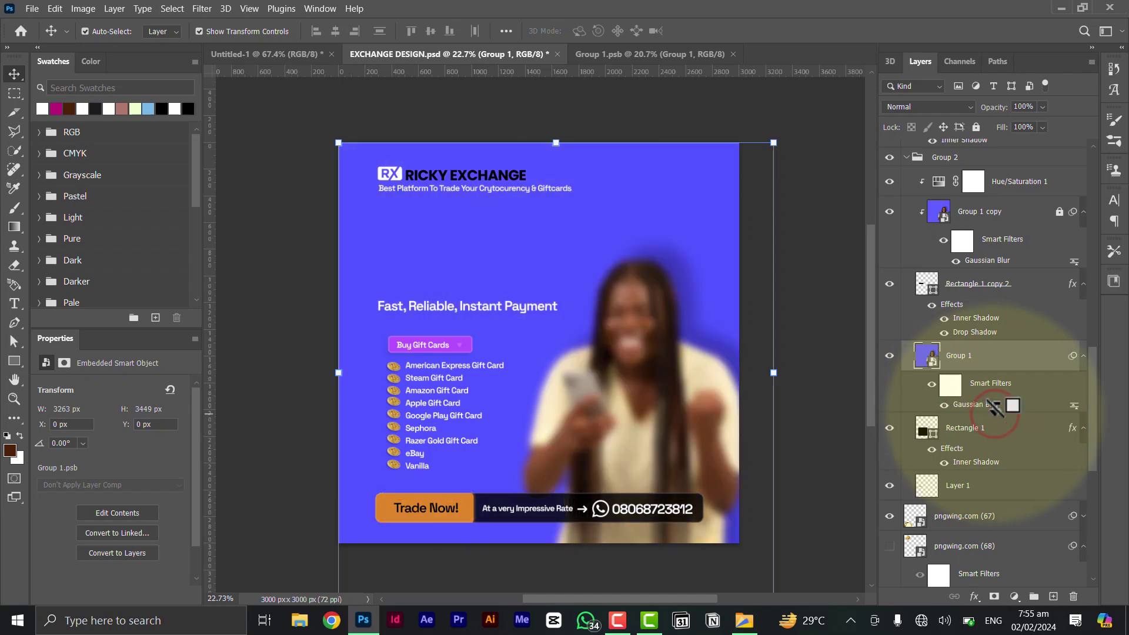
mouse_move(621, 232)
mouse_down()
mouse_move(657, 190)
mouse_move(616, 206)
mouse_move(684, 221)
mouse_move(830, 342)
mouse_move(608, 186)
mouse_move(291, 188)
mouse_move(746, 257)
mouse_move(668, 121)
mouse_move(584, 239)
mouse_move(689, 275)
mouse_move(683, 216)
mouse_move(632, 247)
mouse_move(626, 221)
mouse_move(634, 231)
mouse_up()
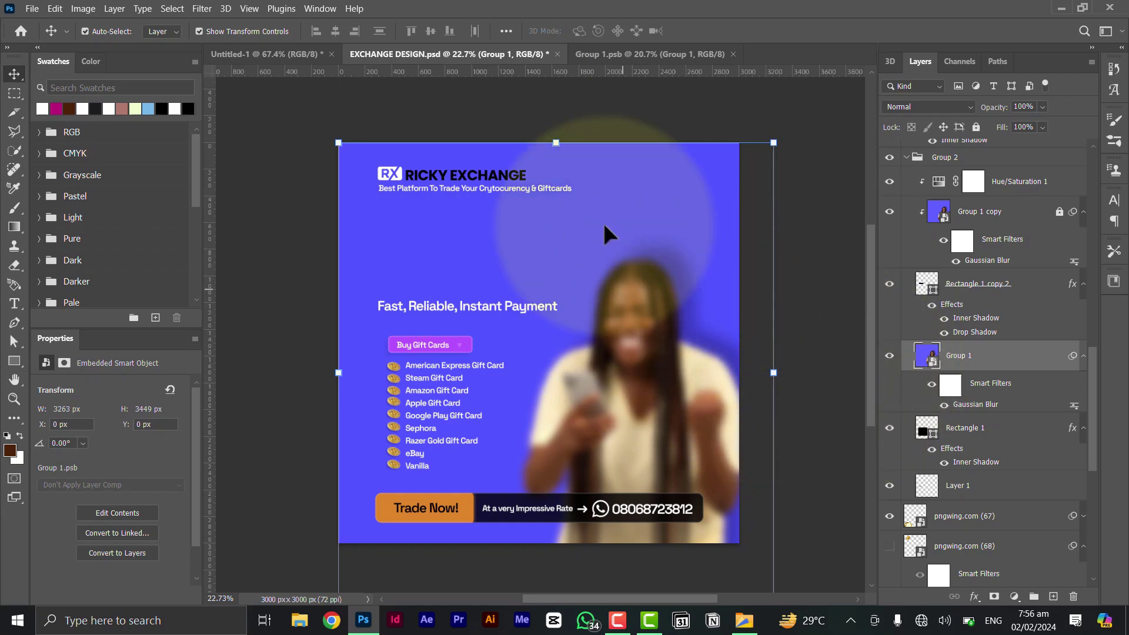
drag(647, 418, 642, 392)
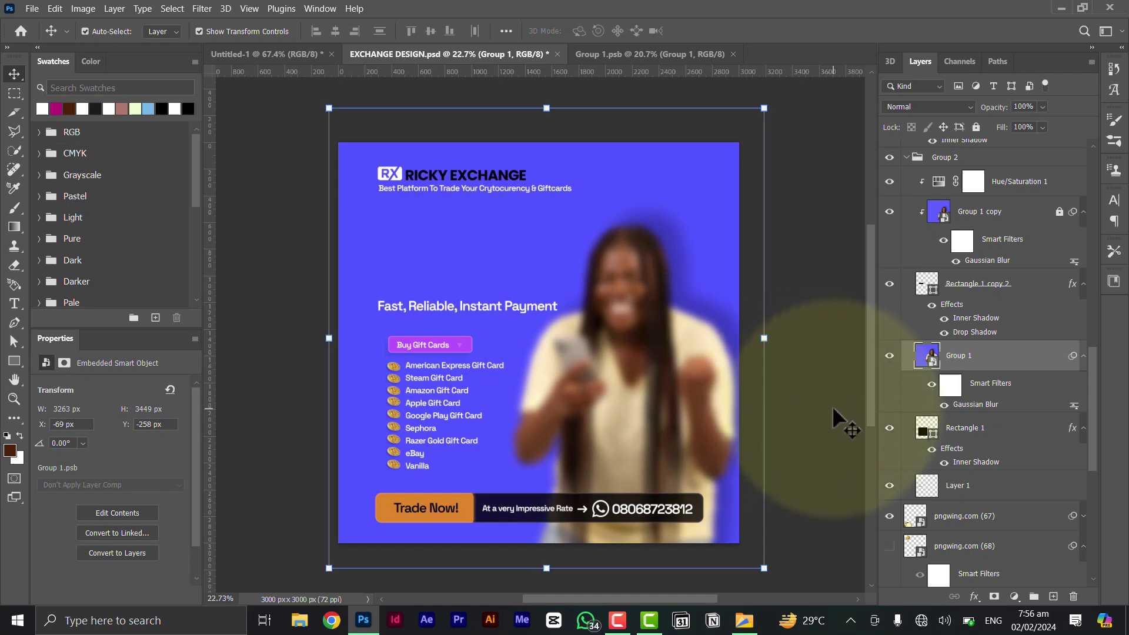
key(ctrl+z)
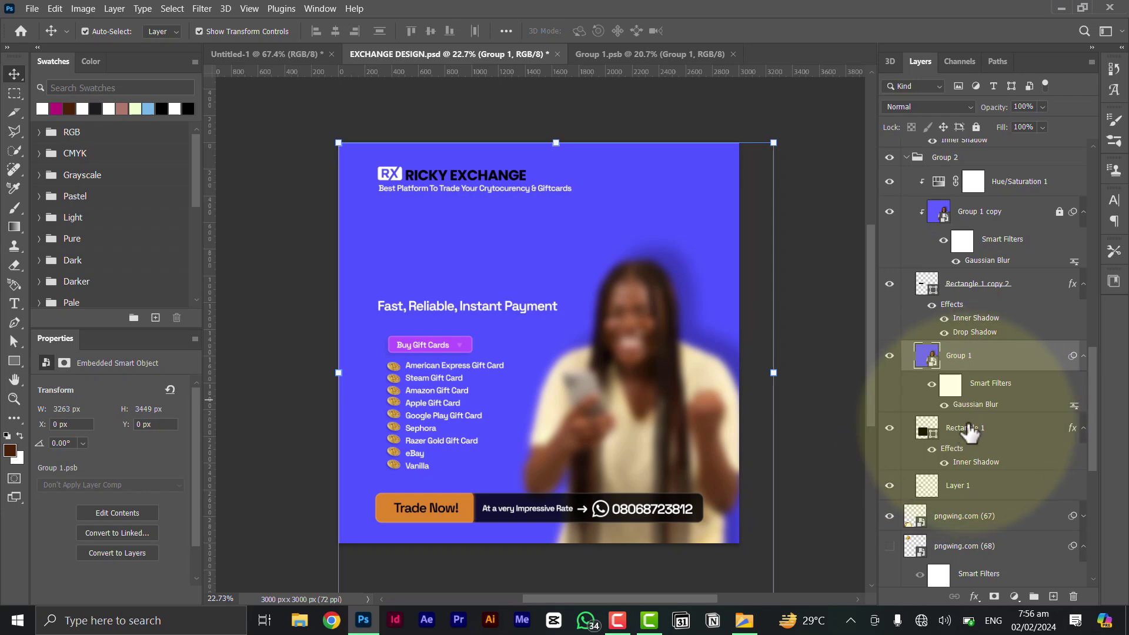
- Toggle Group 1 and the list panel shape's visibility, then re-clip Group 1 into Rectangle 1
click(890, 355)
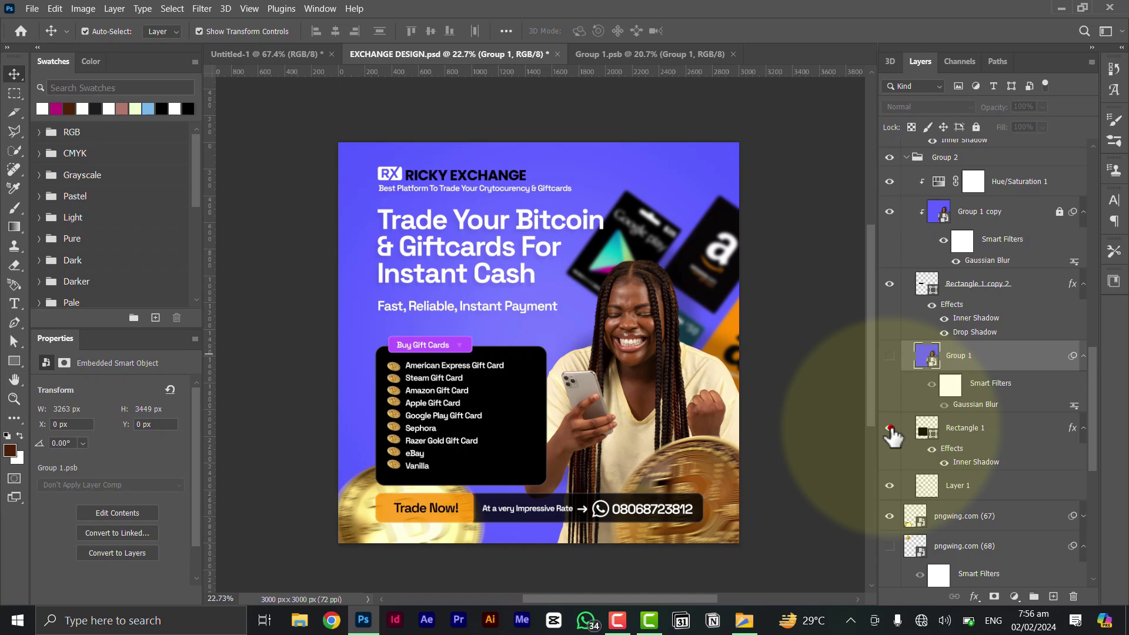
click(890, 429)
click(888, 427)
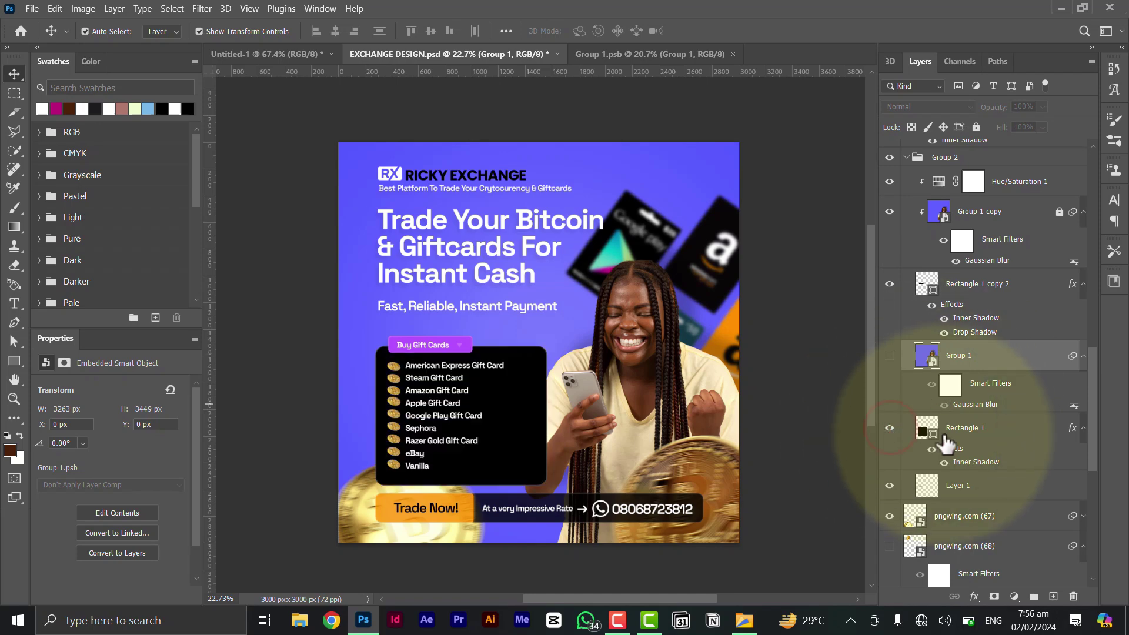
click(890, 355)
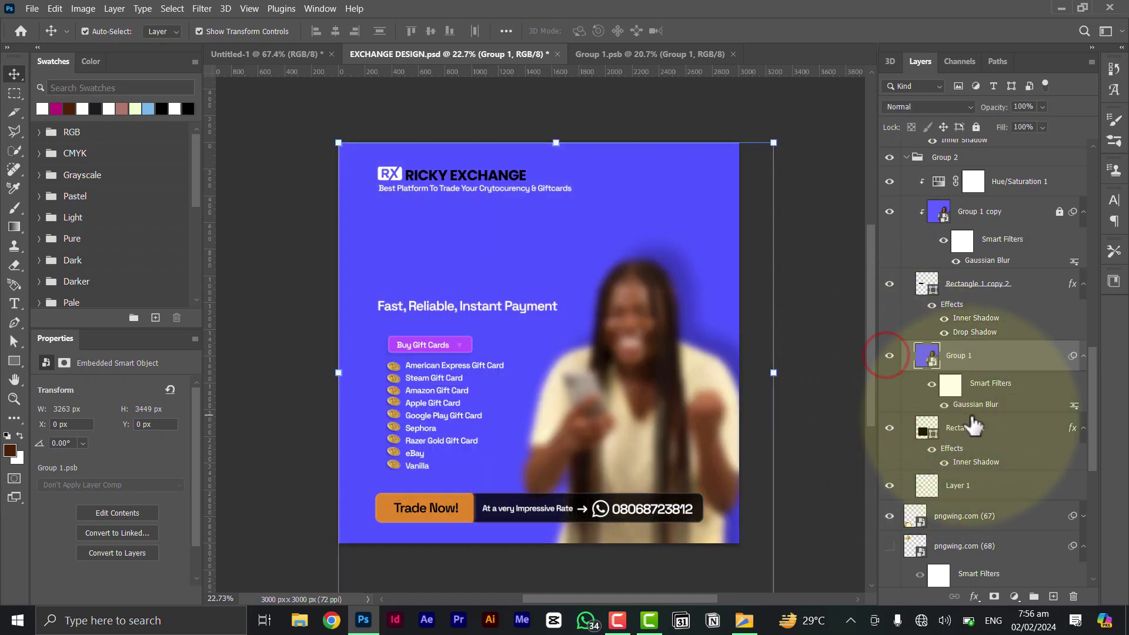
drag(973, 408, 972, 400)
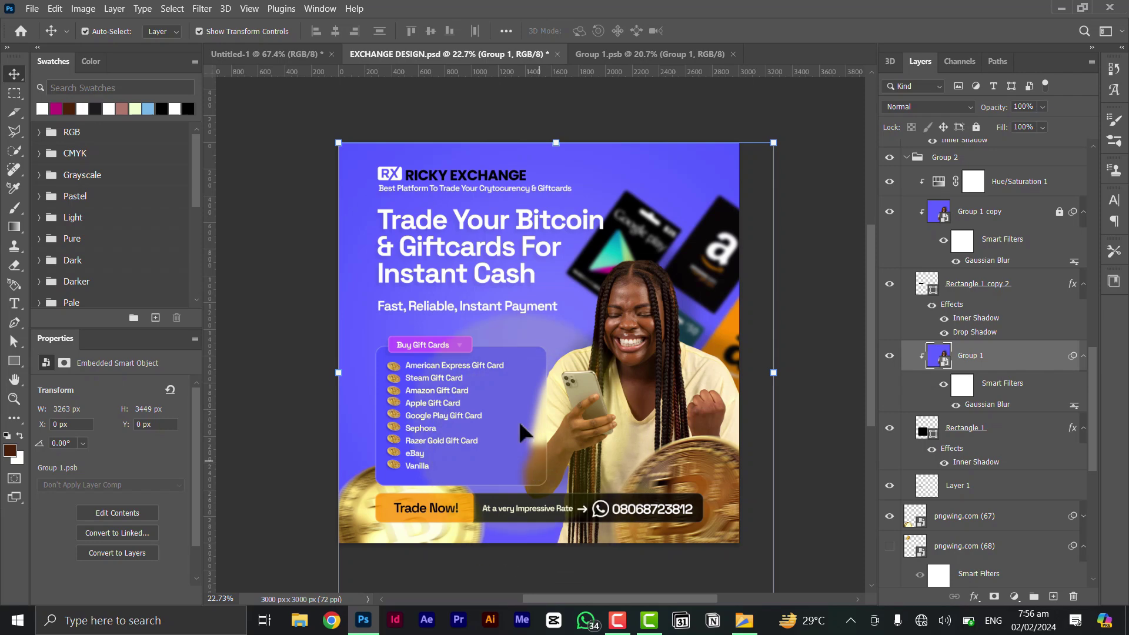
- Test-move the blurred content, undo to 0, 0, and Lock All on Group 1
mouse_move(518, 419)
mouse_down()
mouse_move(594, 501)
mouse_move(637, 465)
mouse_move(605, 470)
mouse_up()
key(ctrl+z)
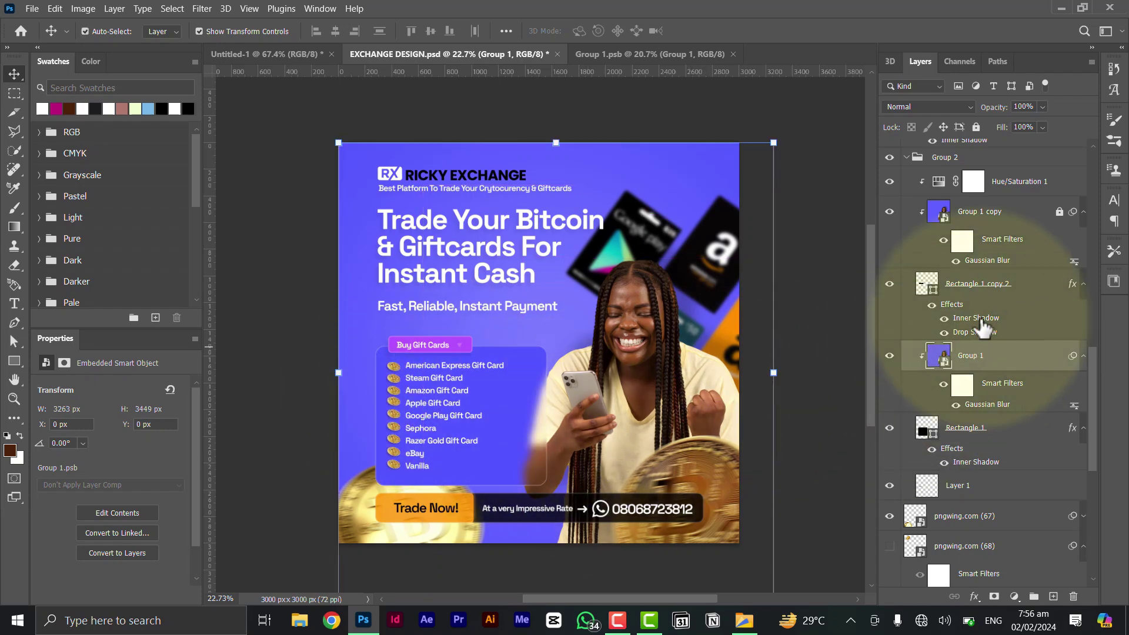
click(977, 127)
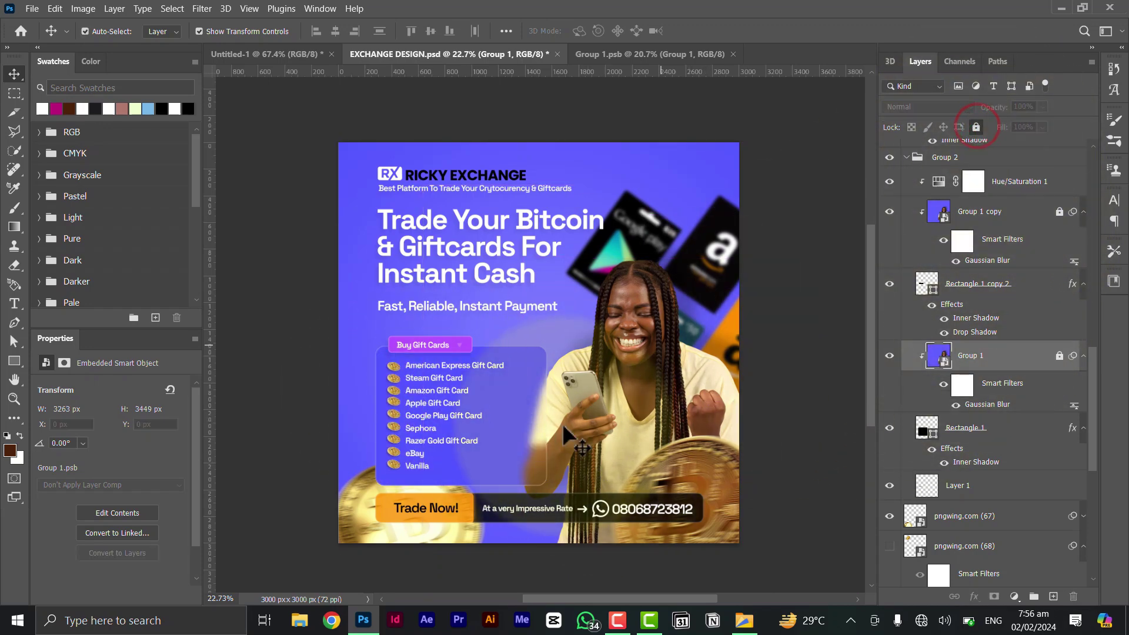
click(496, 440)
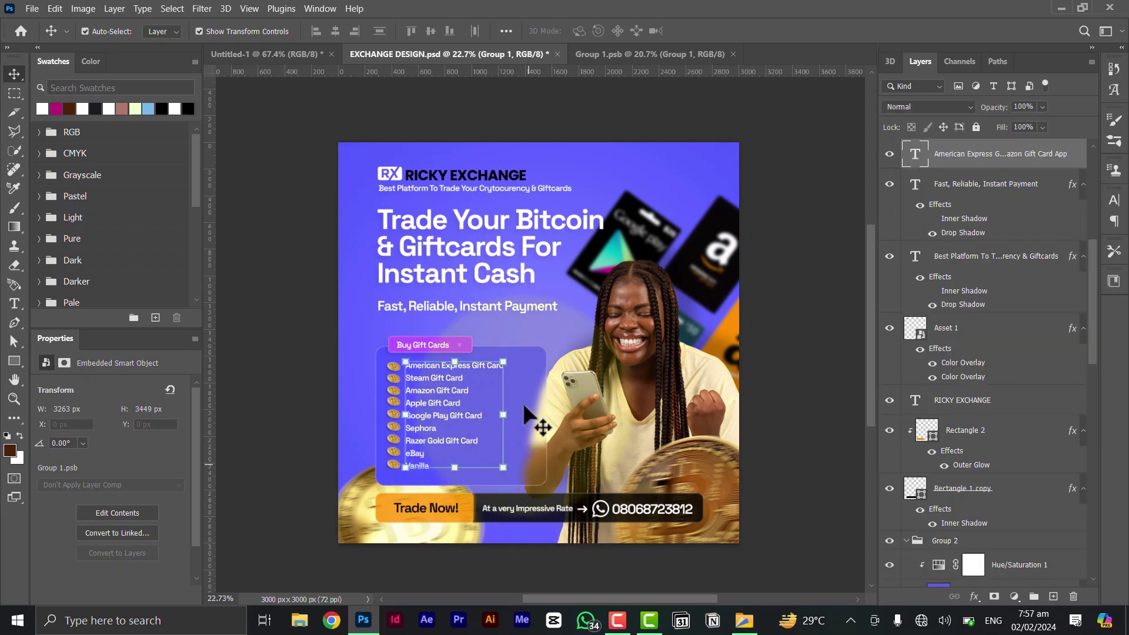
- Select Rectangle 1 behind the gift-card list and drag it to X 186 px, Y 1441 px
click(530, 354)
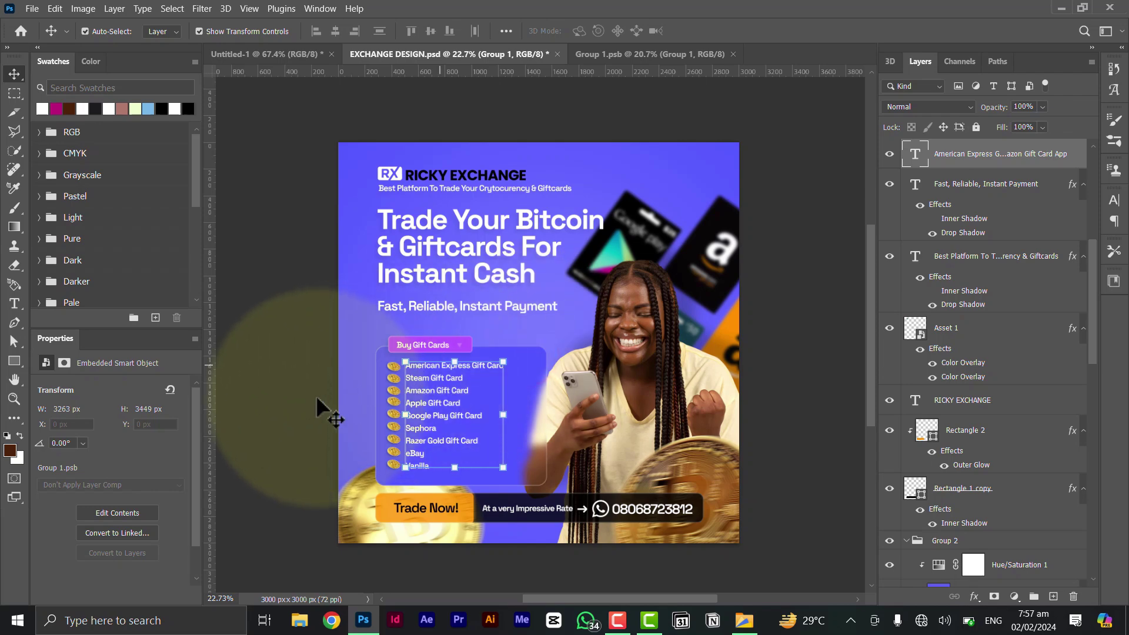
click(289, 404)
click(520, 465)
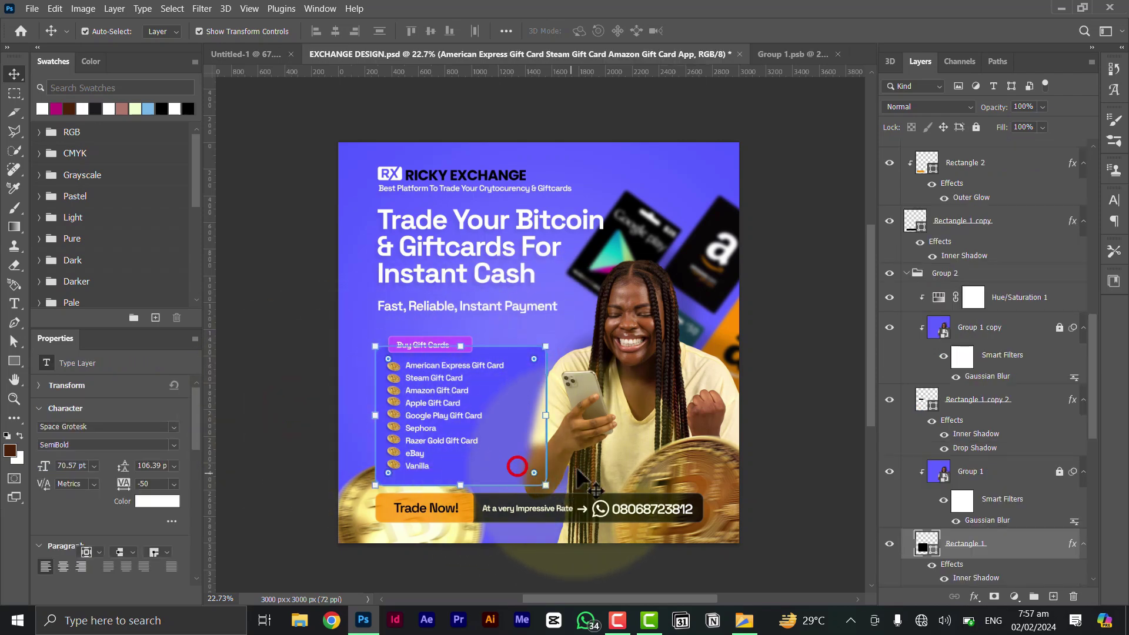
drag(598, 468, 510, 456)
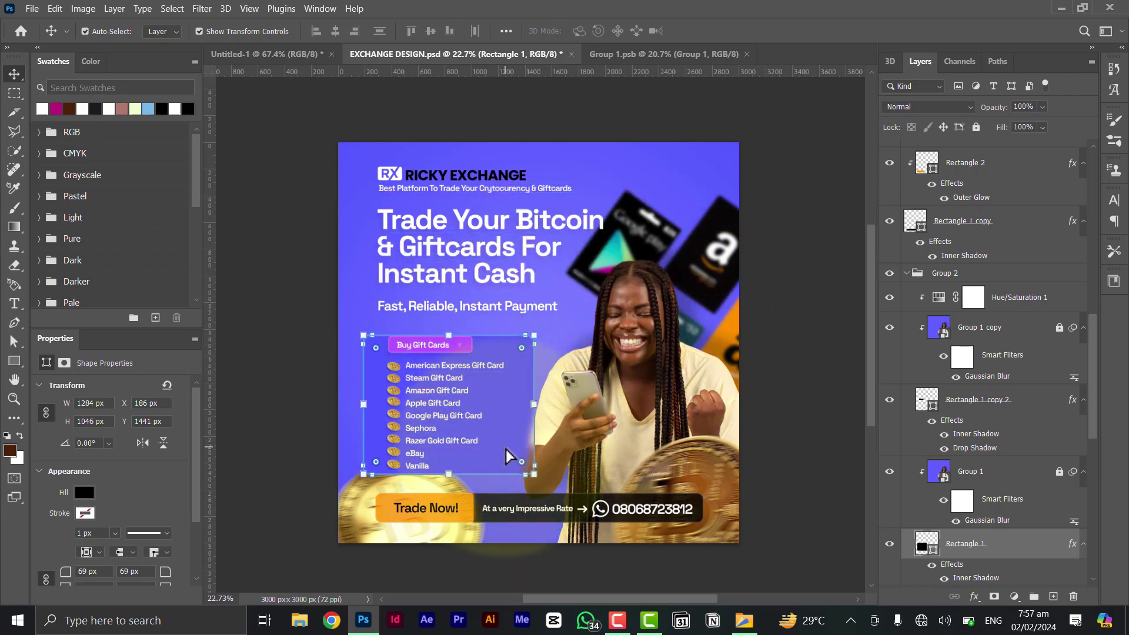